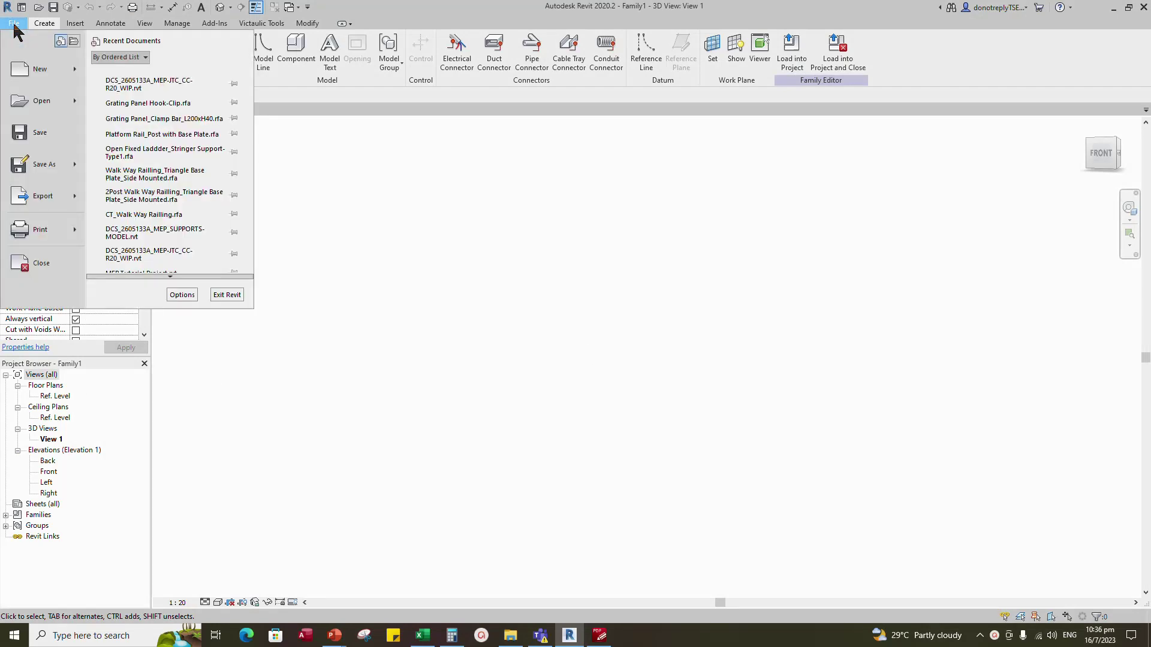
# - Create a new family from the Metric Generic Model face based template
pyautogui.moveTo(42, 71)
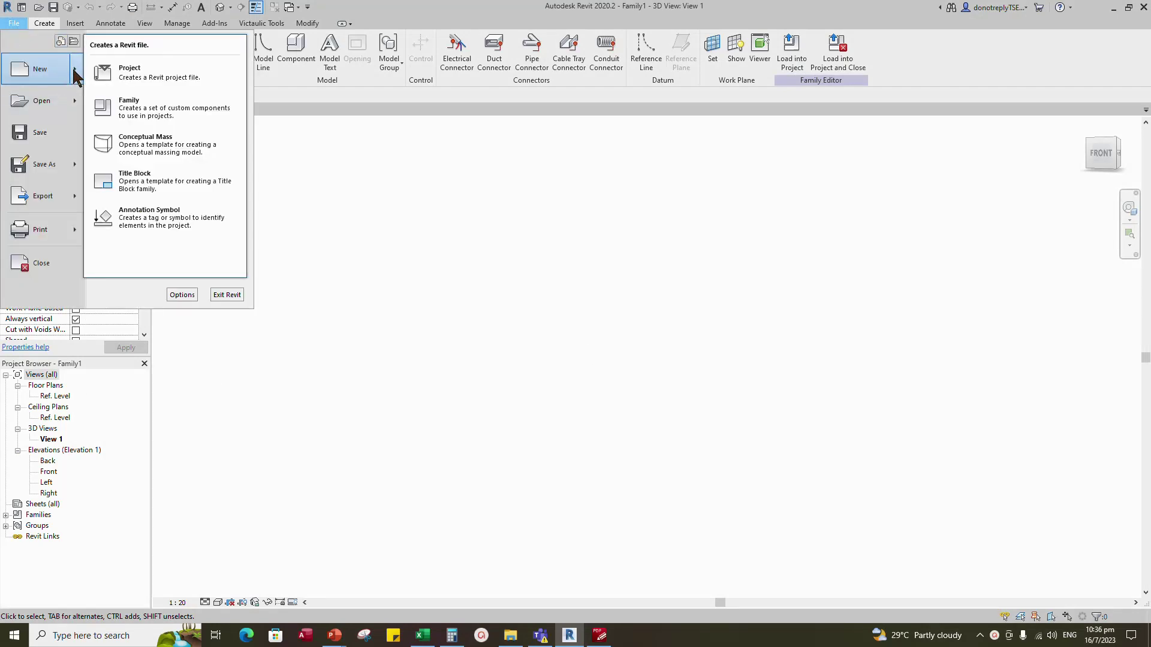
pyautogui.click(142, 112)
pyautogui.scroll(-6, 533, 313)
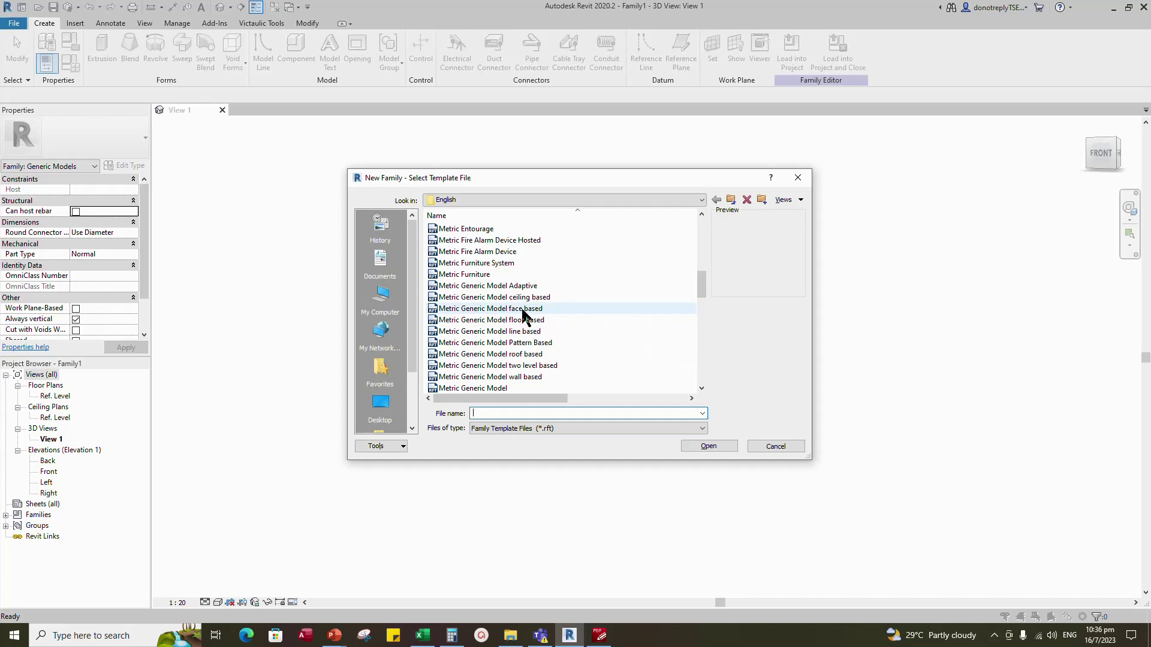
pyautogui.click(523, 311)
pyautogui.click(711, 449)
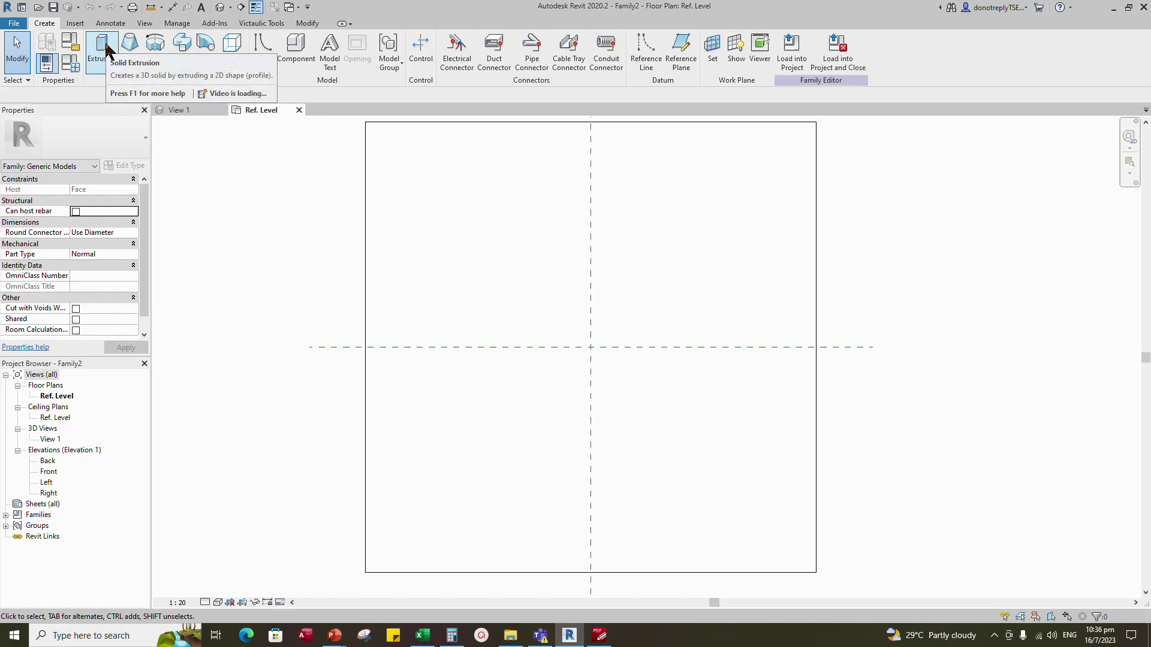
# - Start a solid extrusion and sketch a circle of 300 mm radius centred on the intersection of the reference planes
pyautogui.click(103, 50)
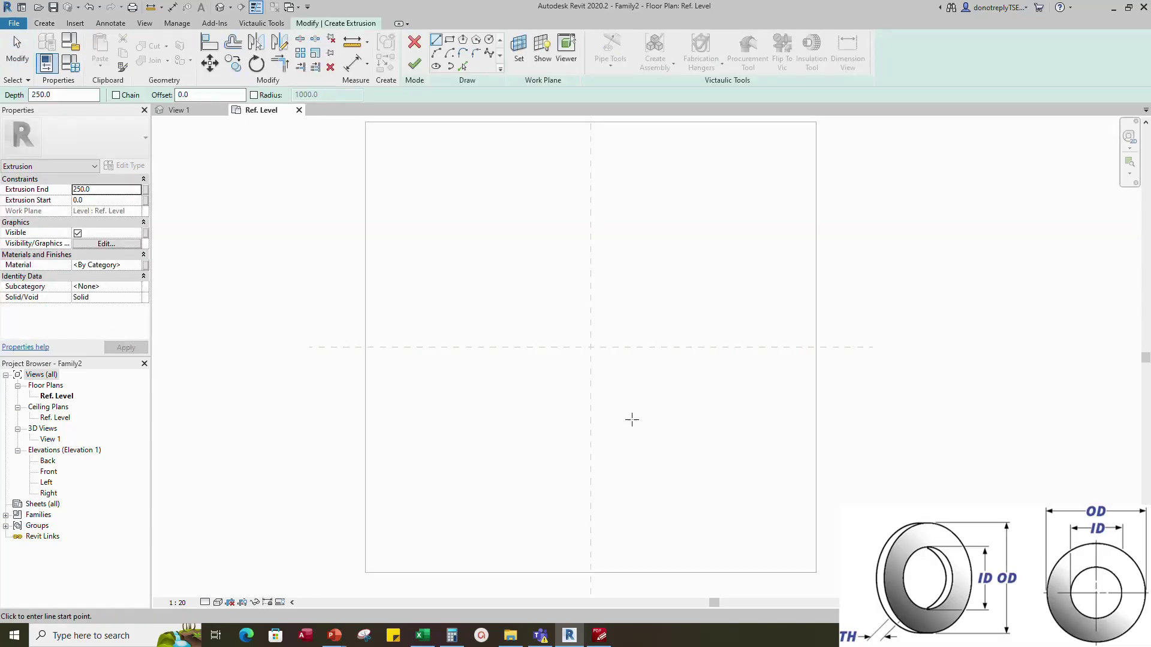
pyautogui.scroll(2, 625, 389)
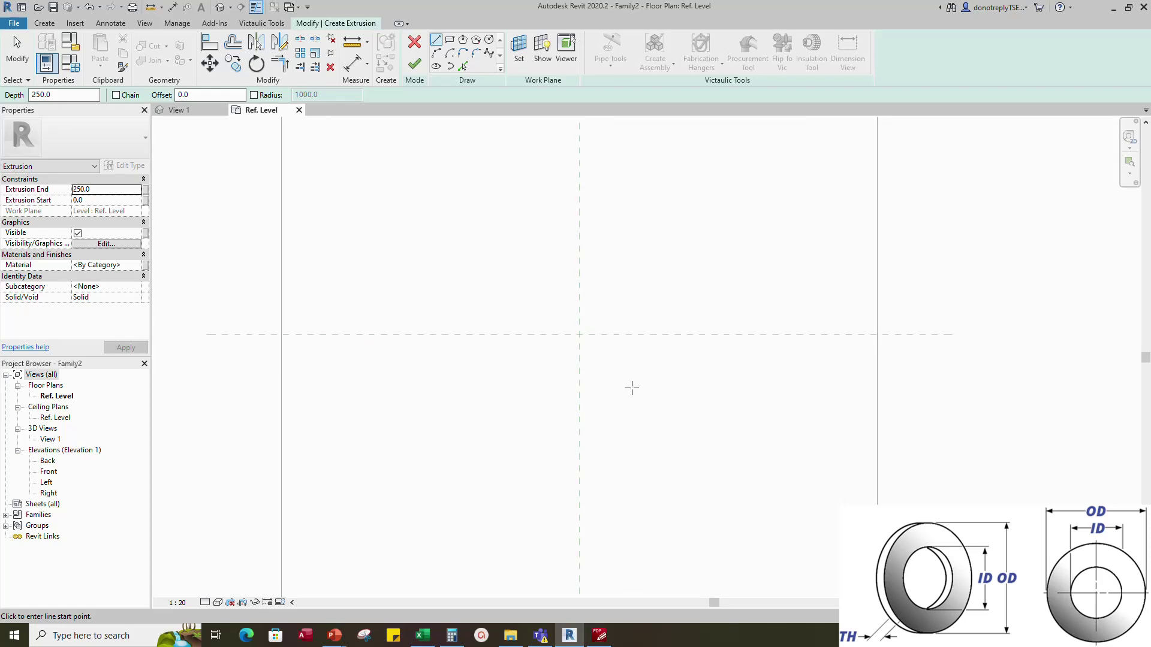
pyautogui.scroll(1, 632, 388)
pyautogui.click(489, 40)
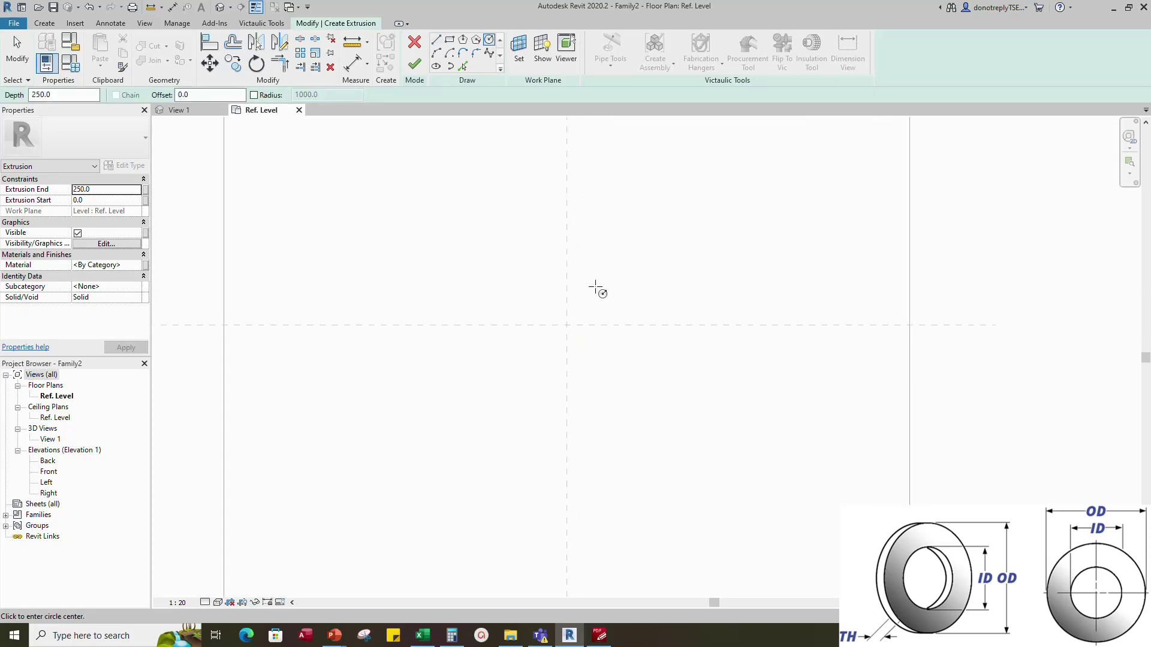
pyautogui.click(566, 325)
pyautogui.click(652, 325)
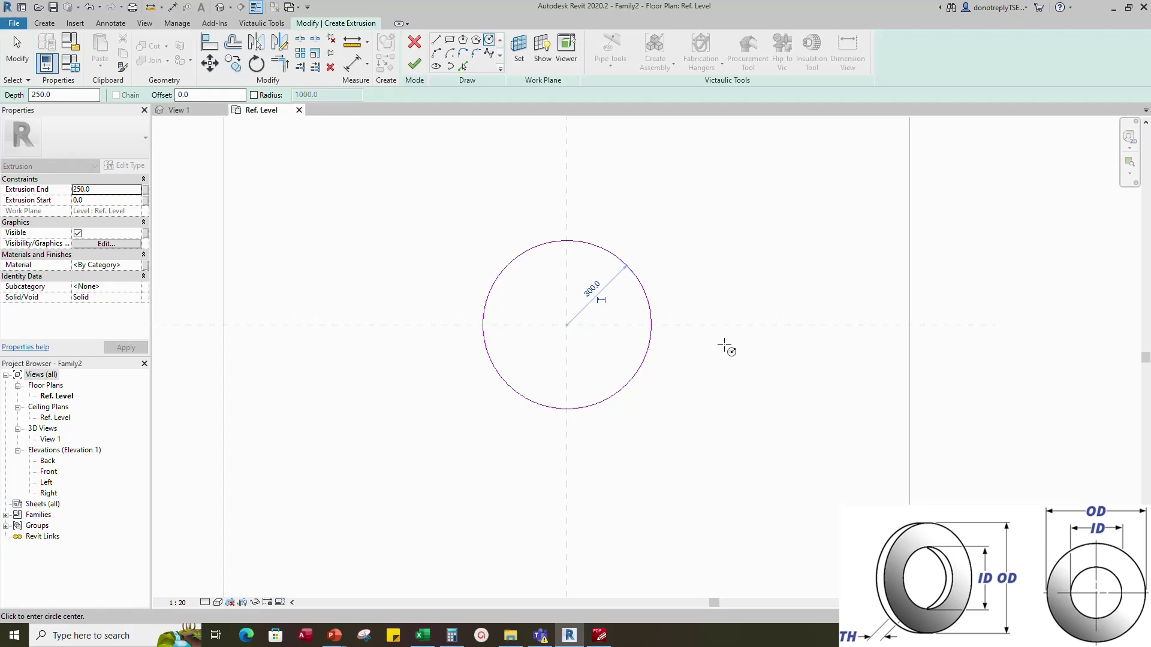
# - Add a diameter dimension to the sketched circle
pyautogui.click(367, 64)
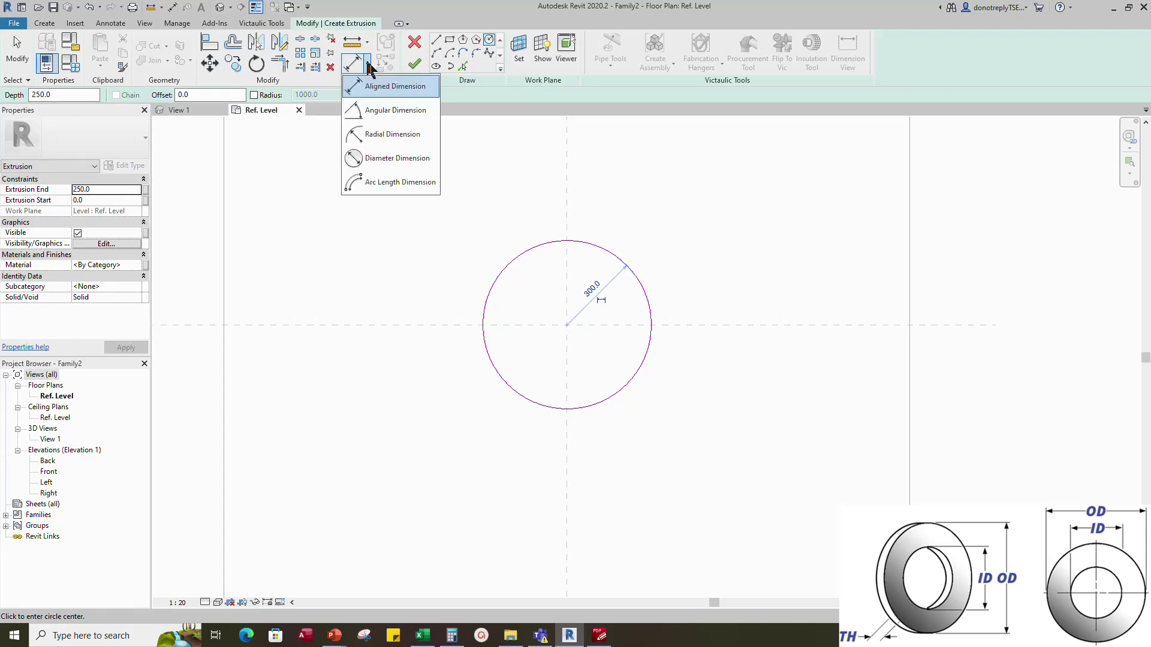
pyautogui.click(372, 157)
pyautogui.click(609, 256)
pyautogui.click(689, 260)
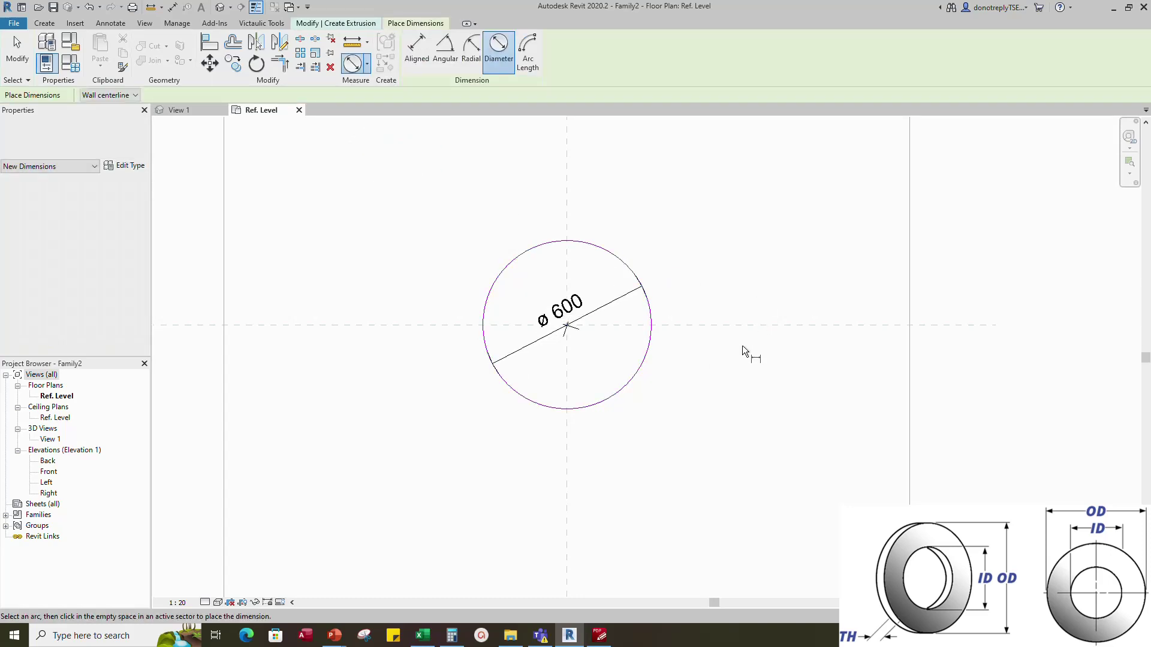
pyautogui.press('Escape')
# - Label the circle's diameter dimension with a new instance family parameter named Outer Diameter
pyautogui.click(532, 51)
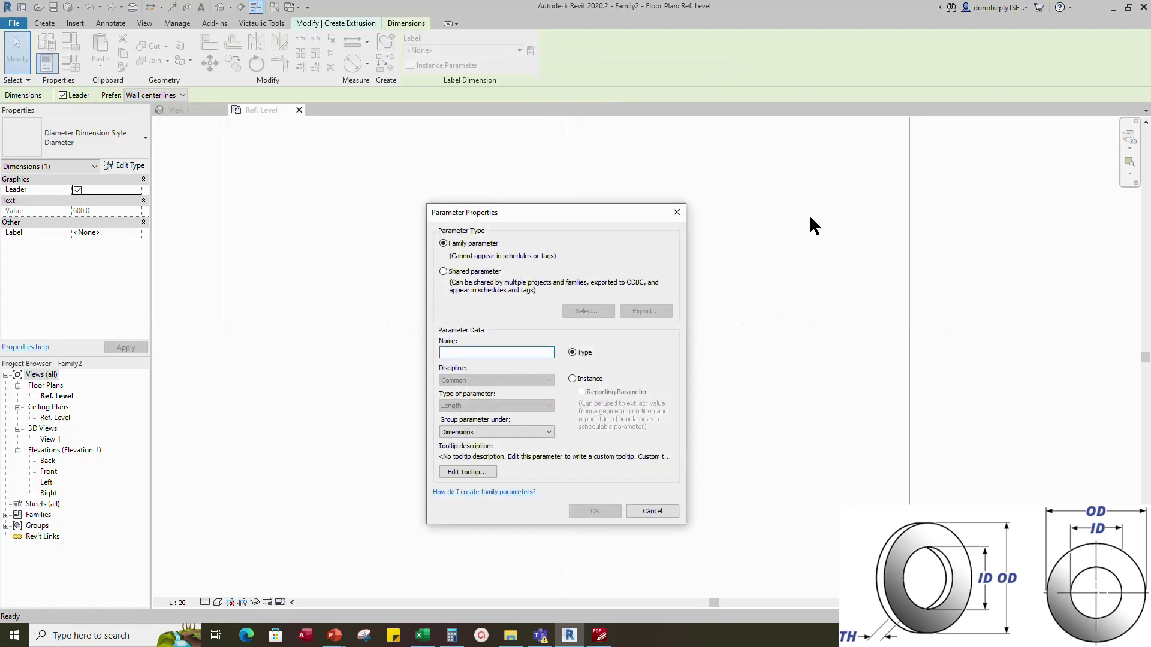
pyautogui.write('Outer Diameter')
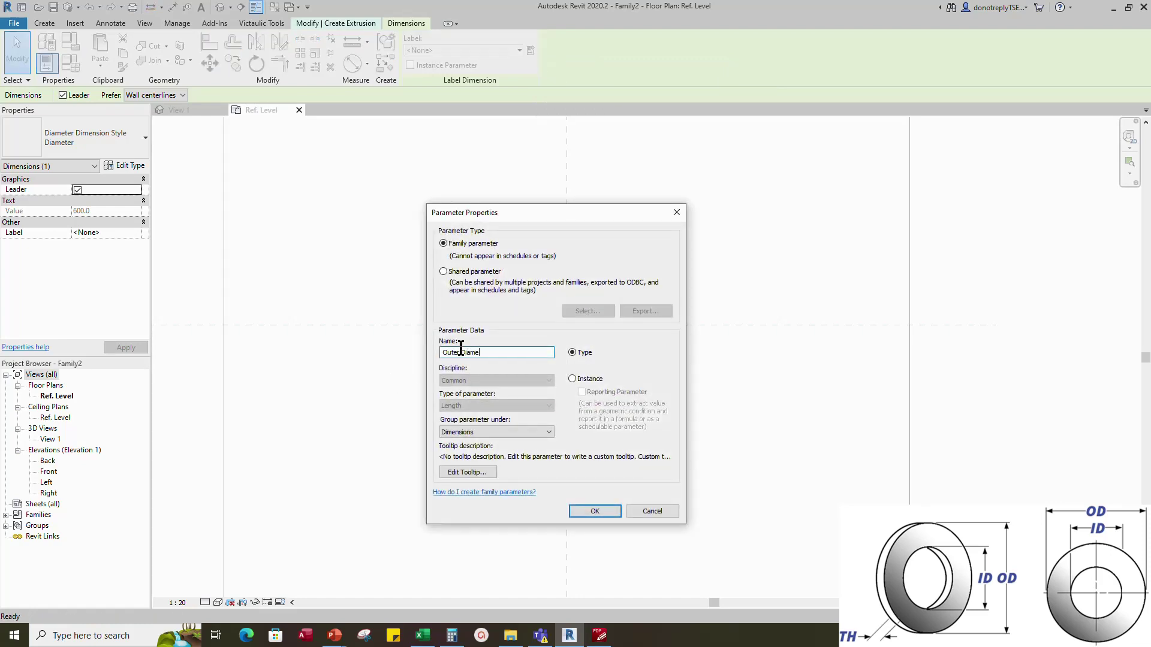
pyautogui.click(572, 379)
pyautogui.click(595, 511)
# - Sketch a concentric inner circle about 380 mm in diameter and add a diameter dimension to it
pyautogui.scroll(2, 674, 398)
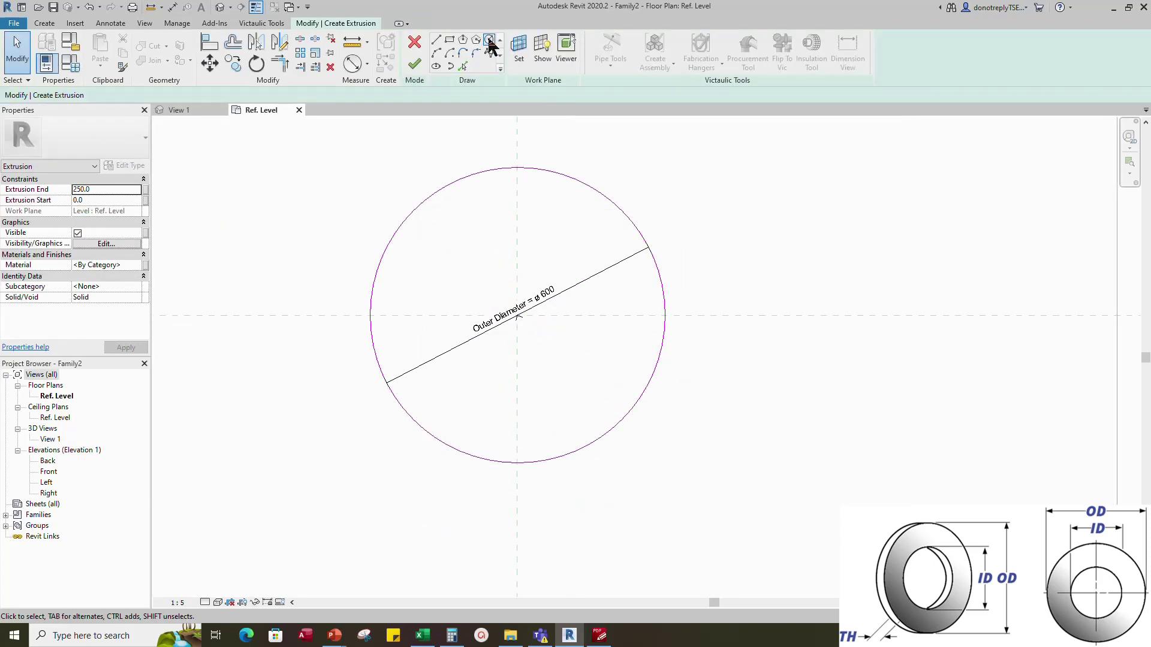
pyautogui.click(516, 316)
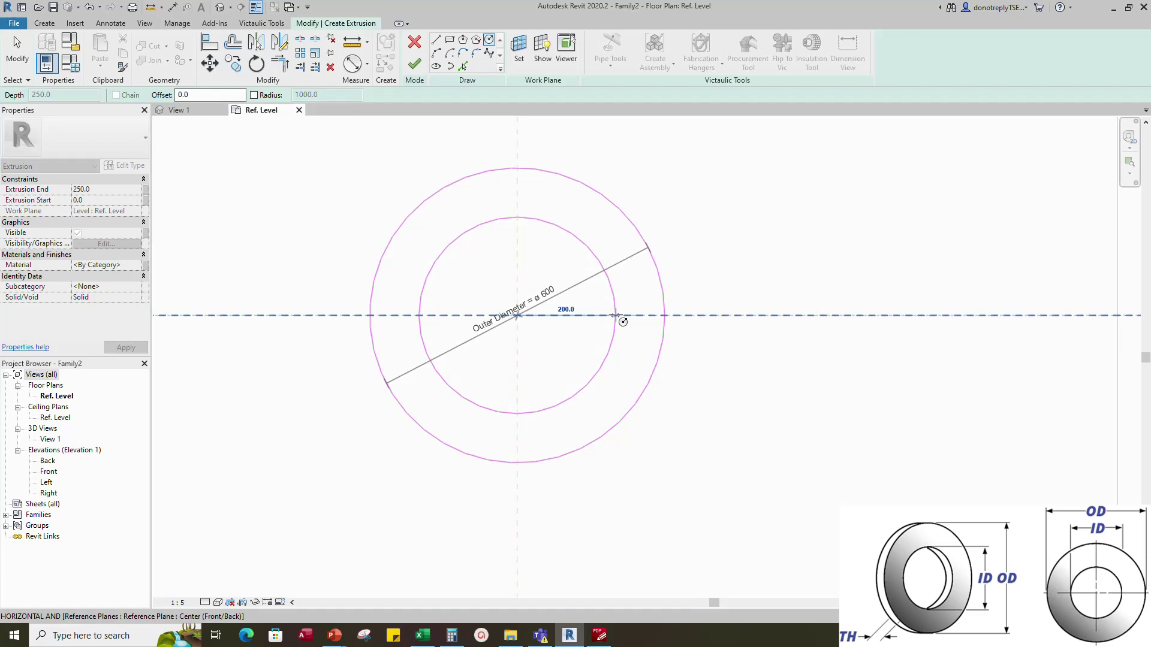
pyautogui.click(611, 315)
pyautogui.click(352, 63)
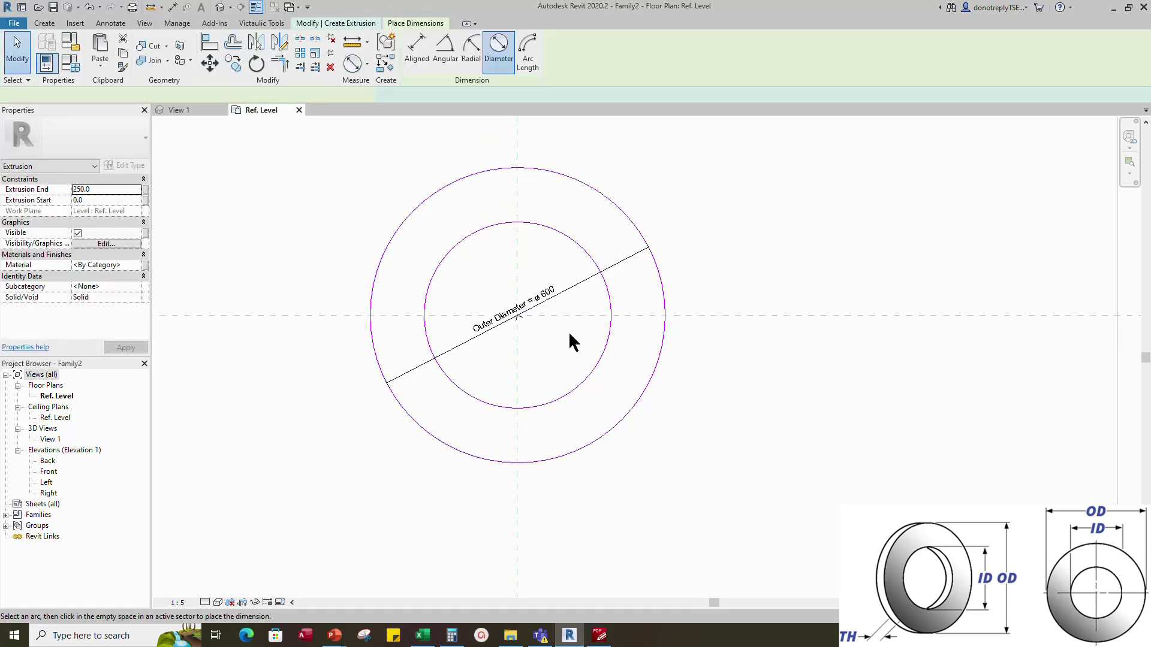
pyautogui.click(590, 375)
pyautogui.click(560, 364)
pyautogui.press('Escape')
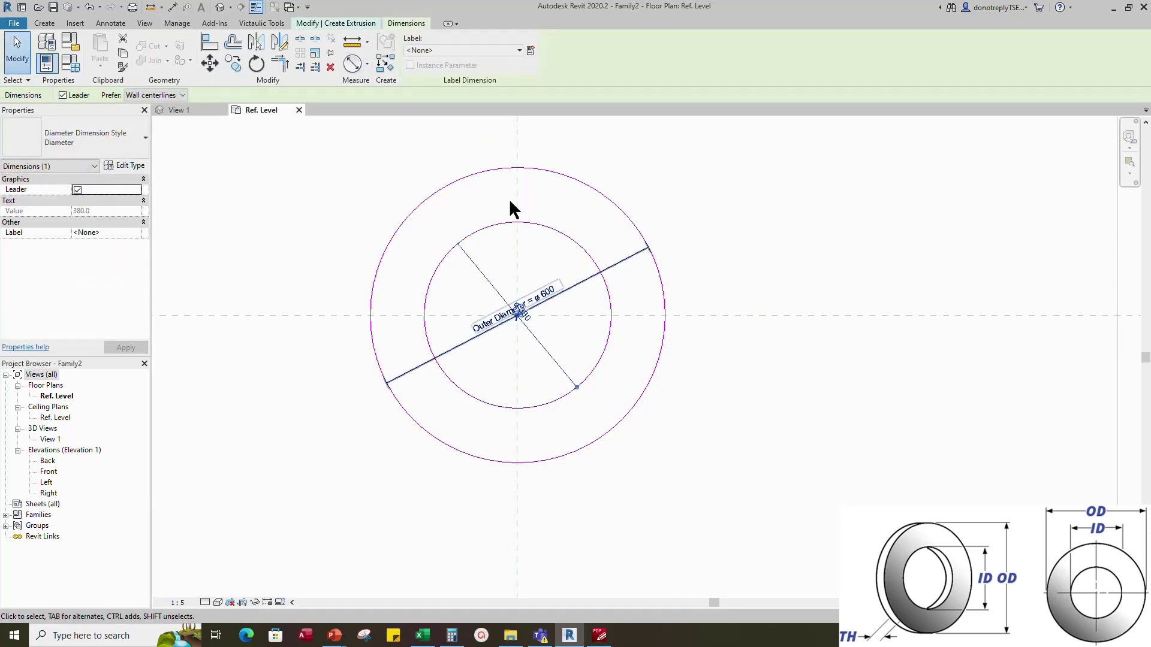
# - Label the inner circle's dimension with a new instance parameter named Hole Diameter and finish the extrusion sketch
pyautogui.click(530, 51)
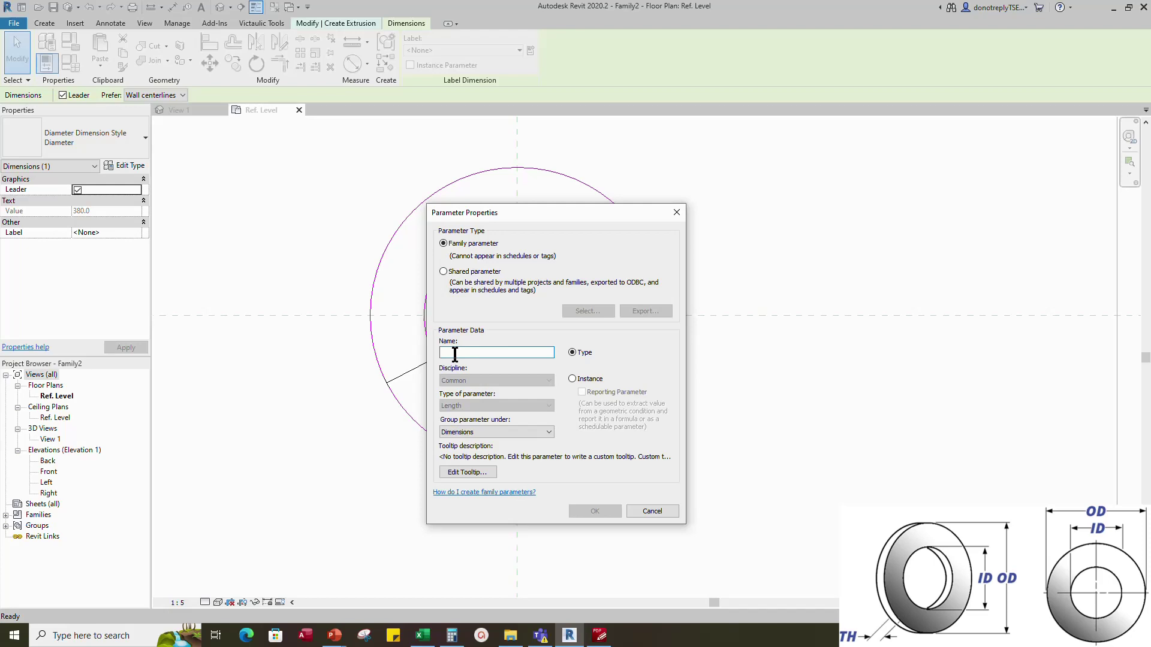
pyautogui.write('H')
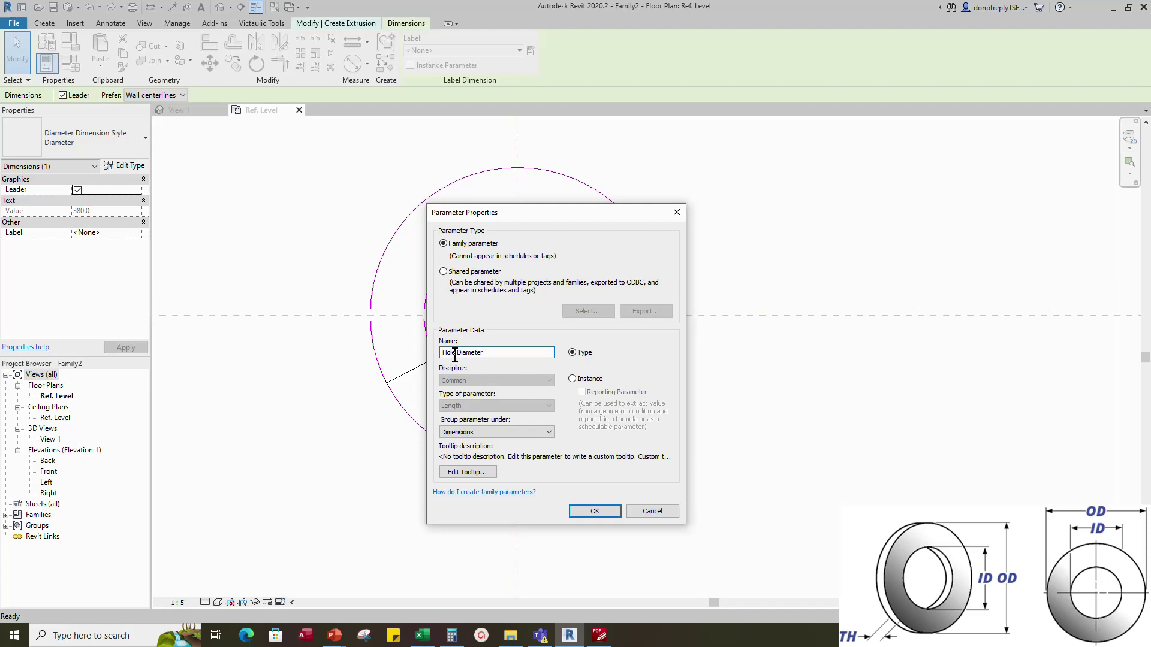
pyautogui.write('ole Diameter')
pyautogui.click(573, 378)
pyautogui.click(594, 510)
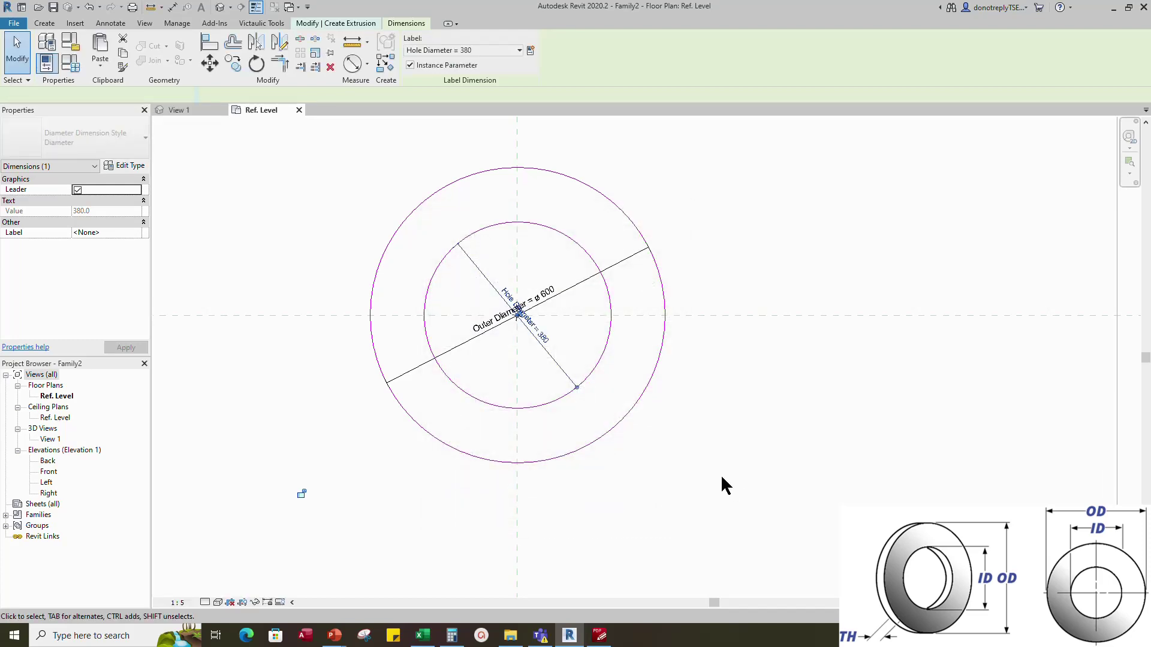
pyautogui.click(725, 486)
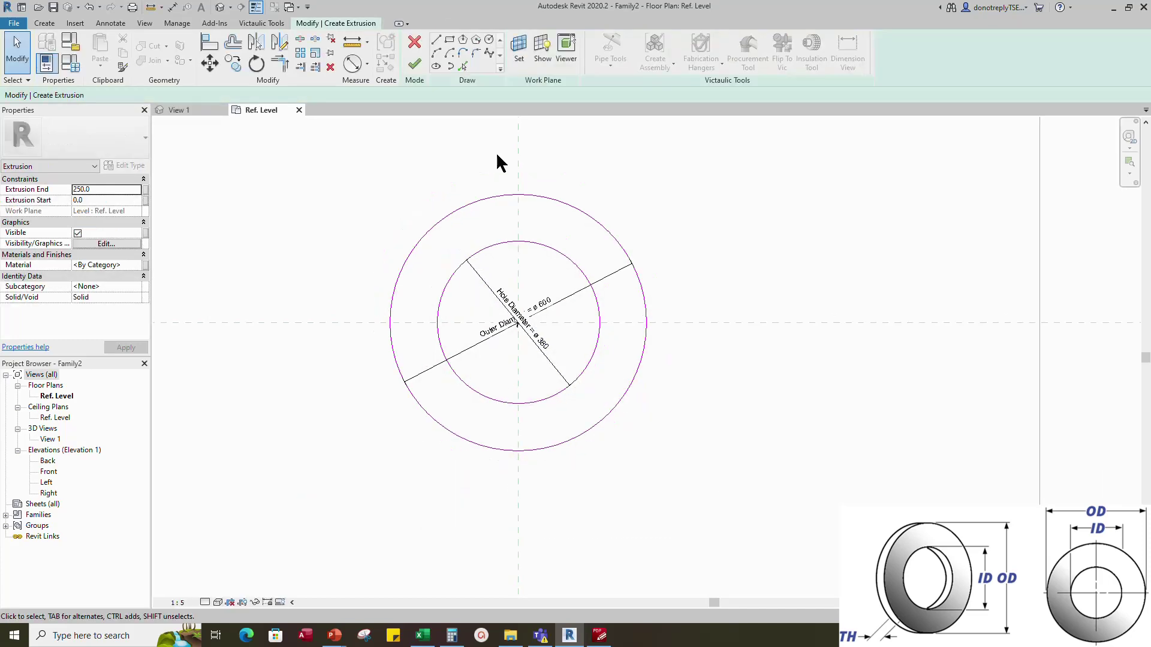
pyautogui.click(413, 66)
# - In the Front elevation, place a reference plane offset 10 mm above the host's top face by picking that edge
pyautogui.doubleClick(48, 471)
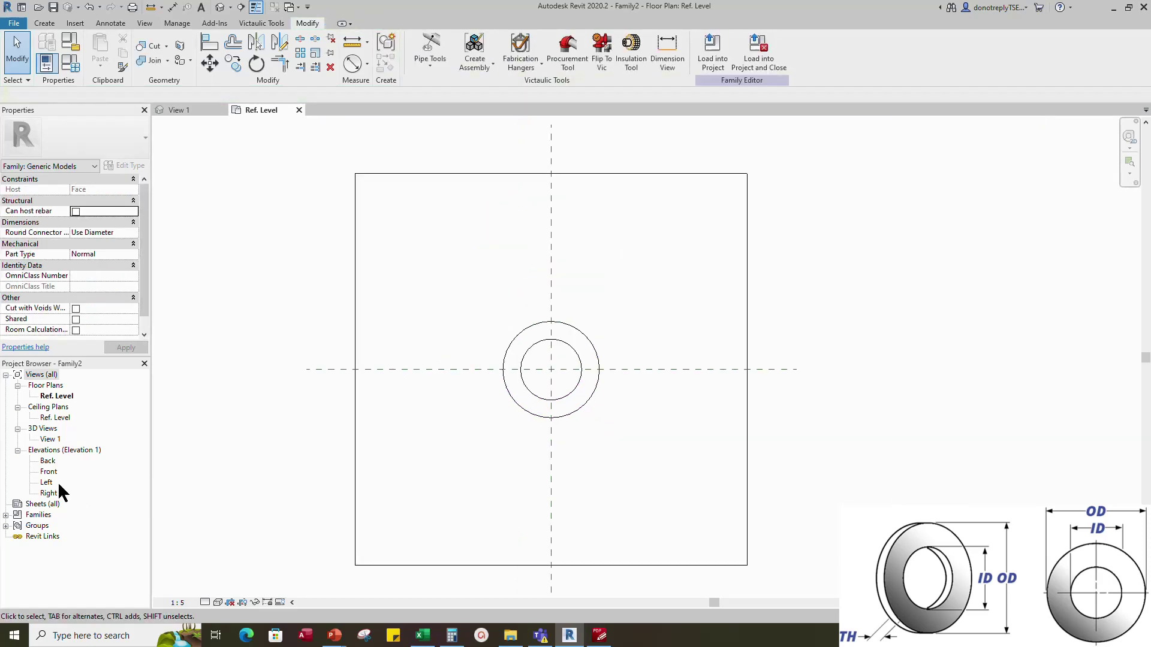
pyautogui.click(612, 351)
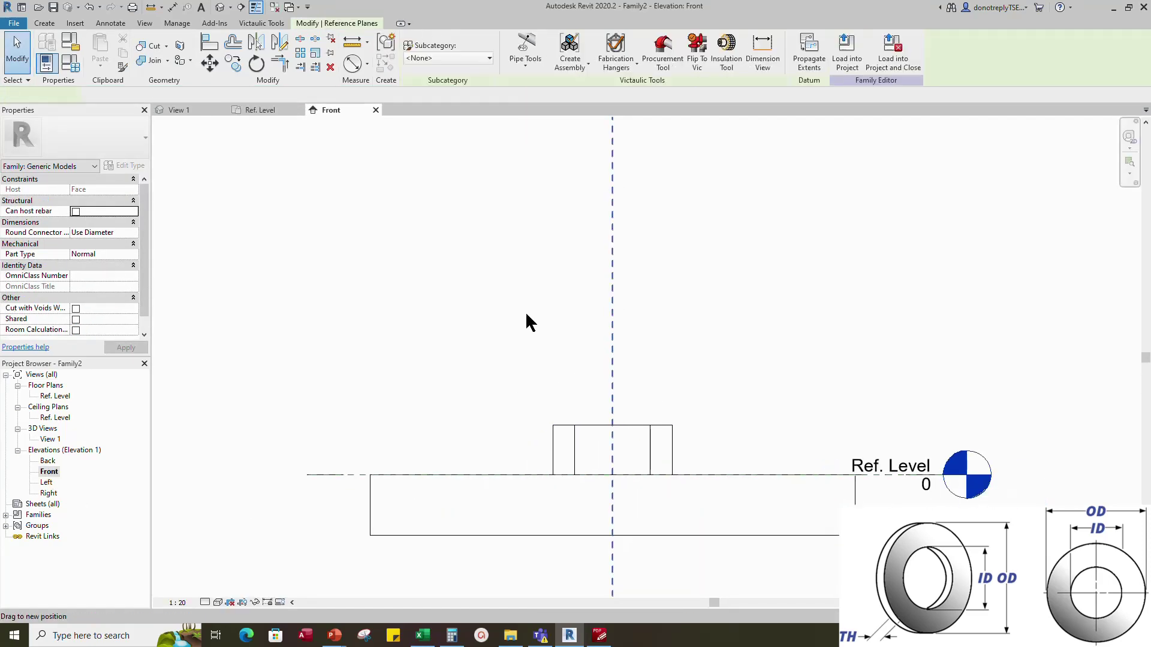
pyautogui.click(386, 62)
pyautogui.click(423, 41)
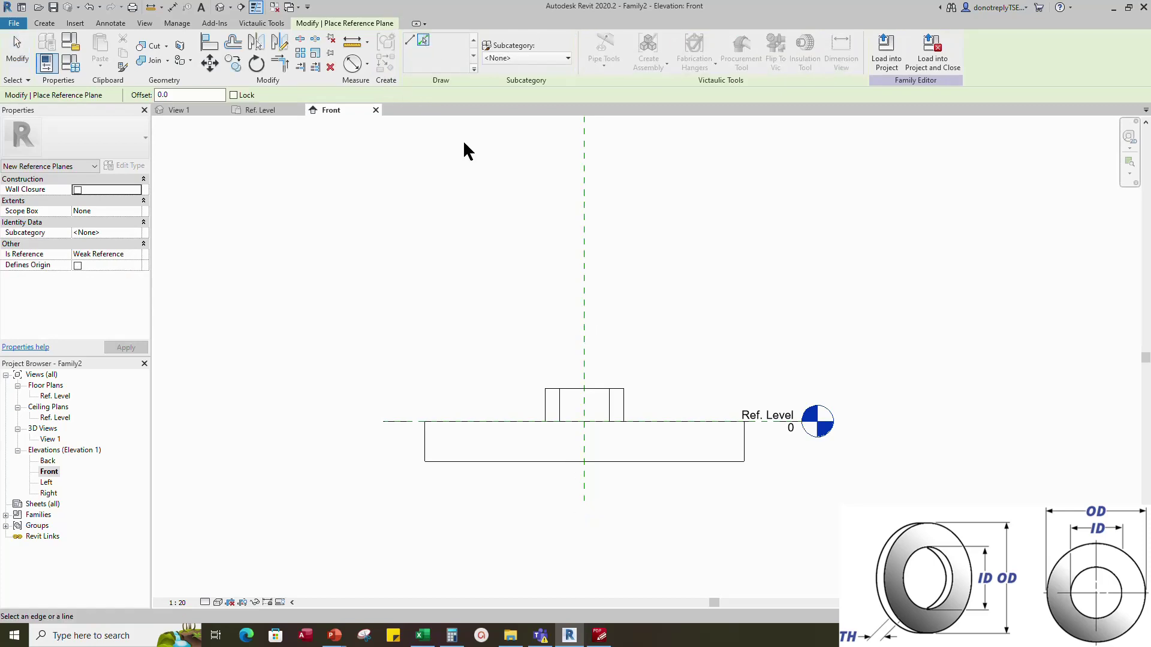
pyautogui.click(170, 96)
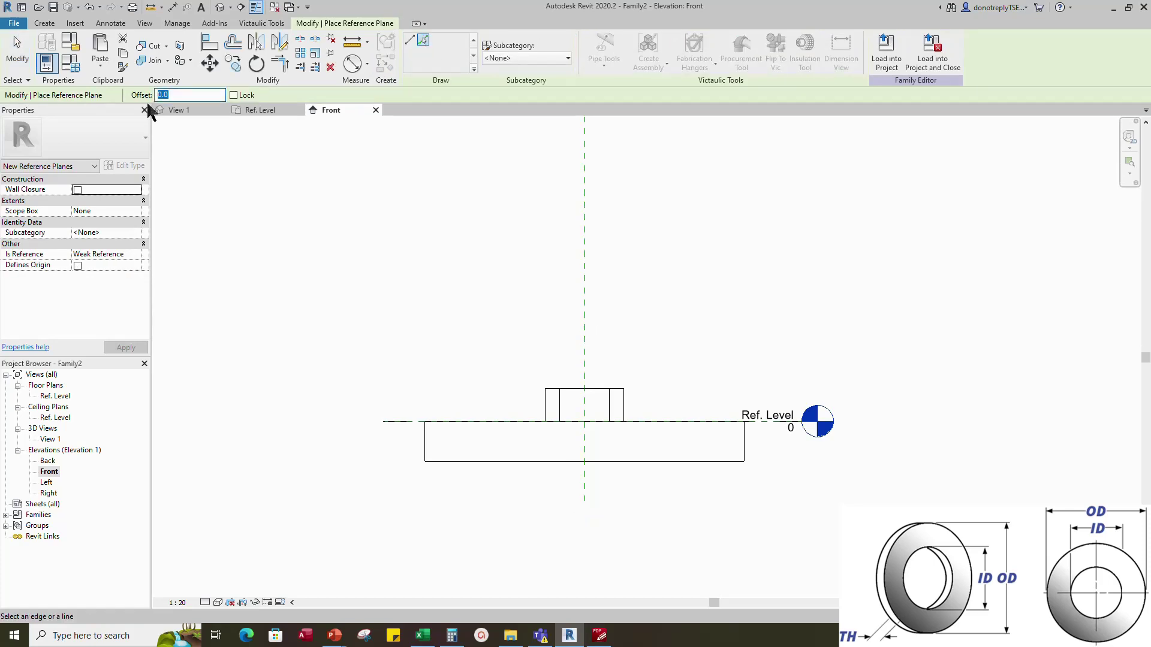
pyautogui.write('10.0')
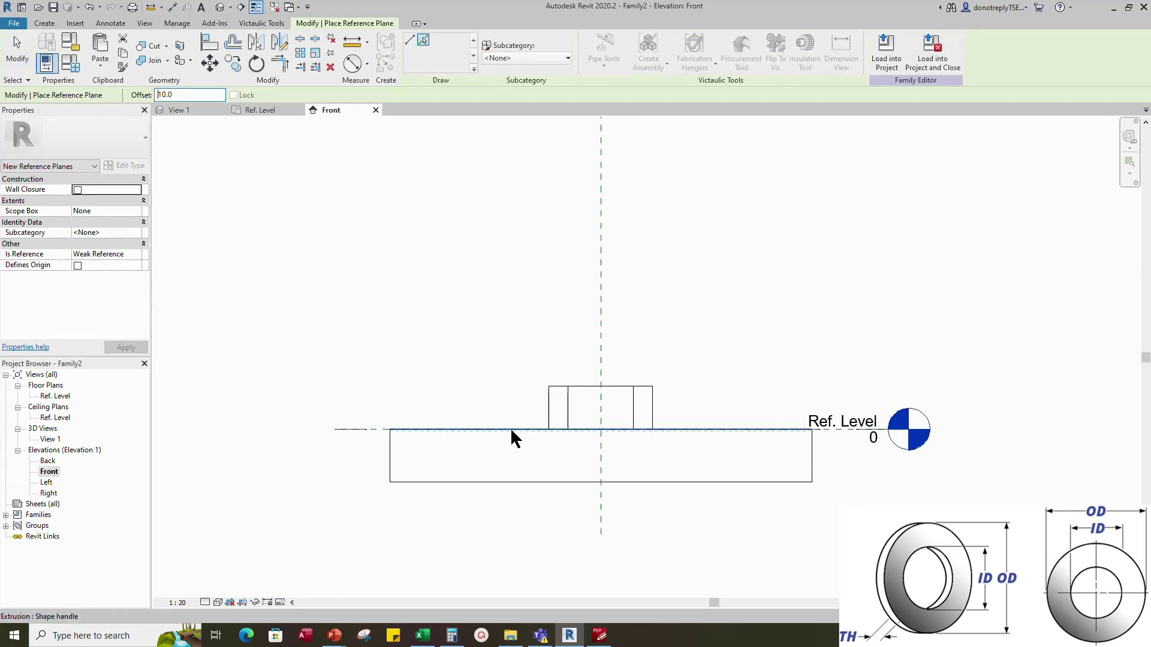
pyautogui.scroll(5, 525, 422)
pyautogui.scroll(3, 533, 419)
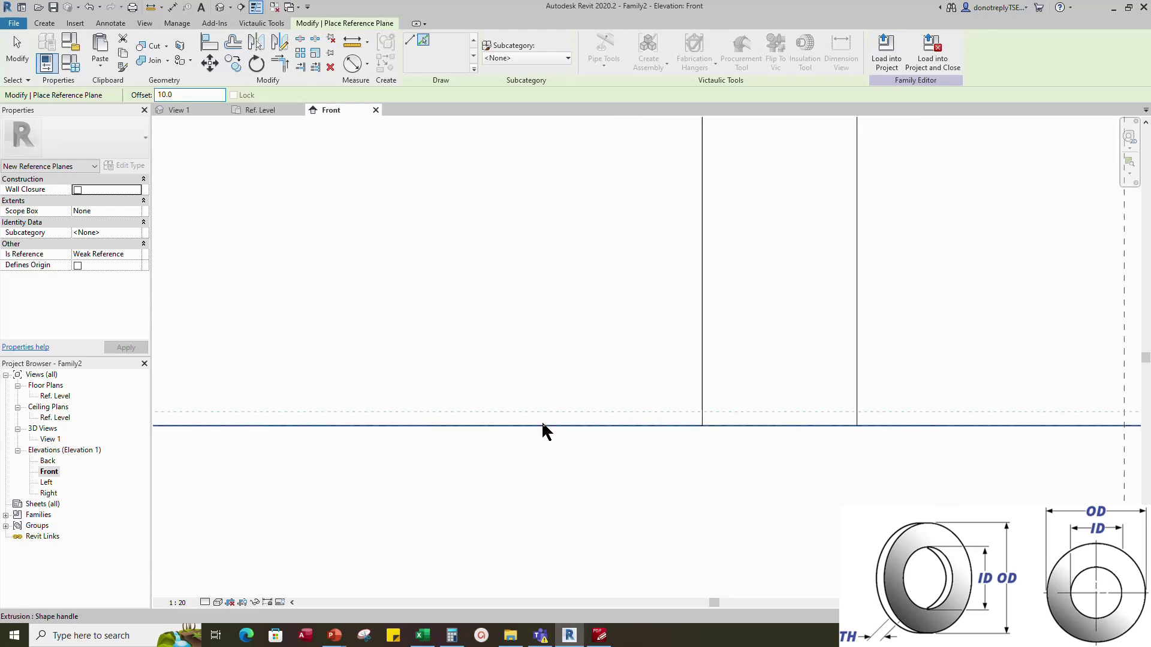
pyautogui.click(542, 423)
pyautogui.scroll(-4, 563, 383)
pyautogui.scroll(-1, 582, 348)
pyautogui.press('Escape')
pyautogui.scroll(-4, 479, 252)
# - Set the Front view scale to 1:5 and add an aligned dimension between the new reference plane and the reference level
pyautogui.click(177, 602)
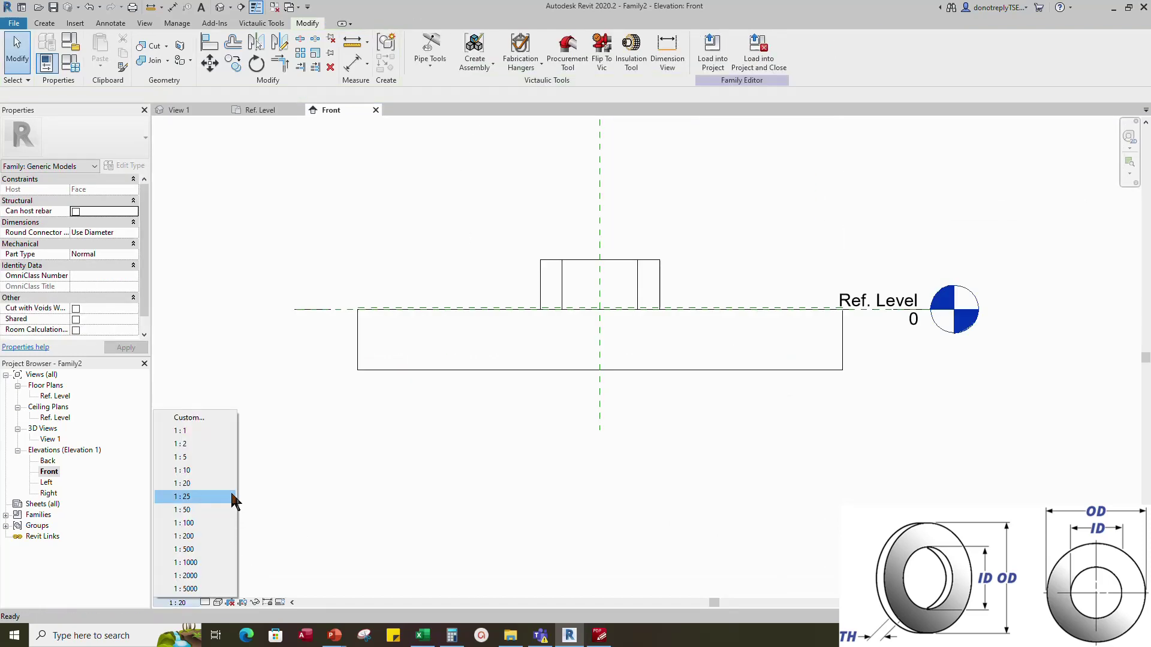
pyautogui.click(180, 457)
pyautogui.scroll(2, 489, 313)
pyautogui.click(352, 63)
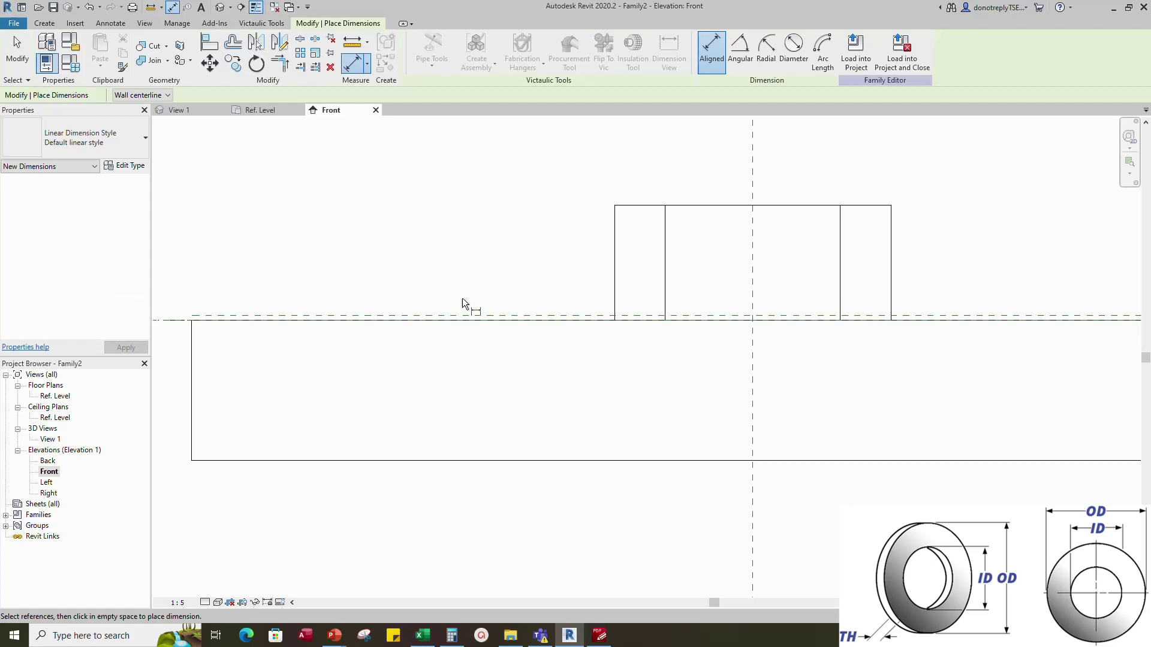
pyautogui.click(450, 317)
pyautogui.scroll(2, 426, 277)
pyautogui.click(420, 358)
pyautogui.click(426, 336)
pyautogui.press('Escape')
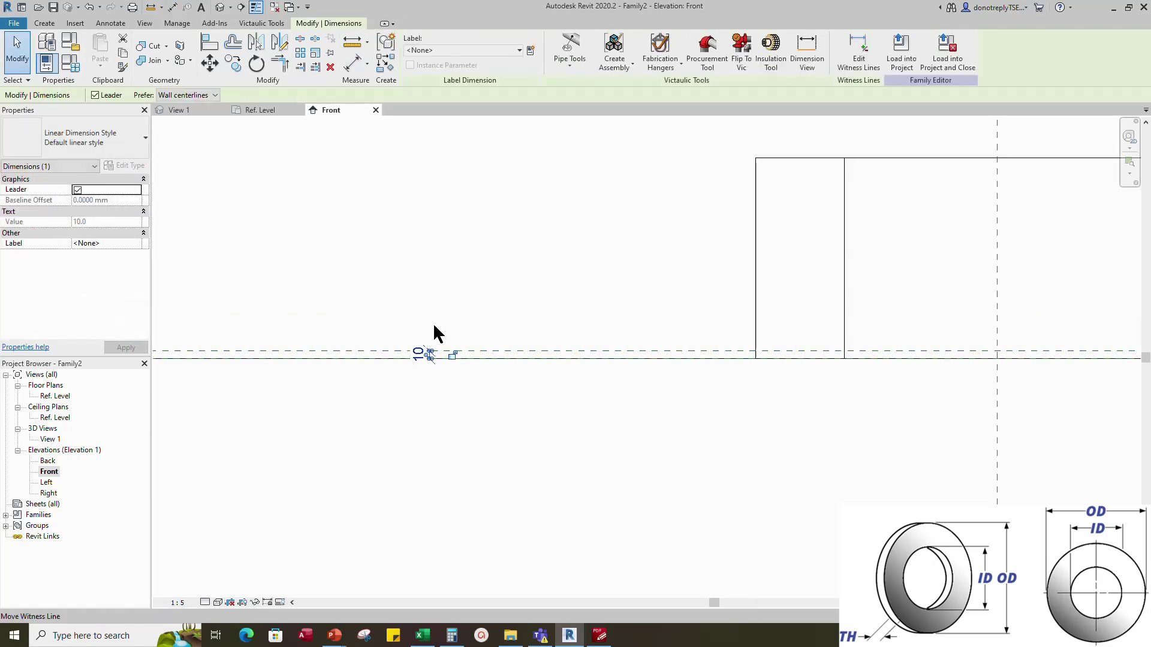
# - Label the reference plane's offset dimension with a new instance family parameter named Thickness
pyautogui.click(530, 50)
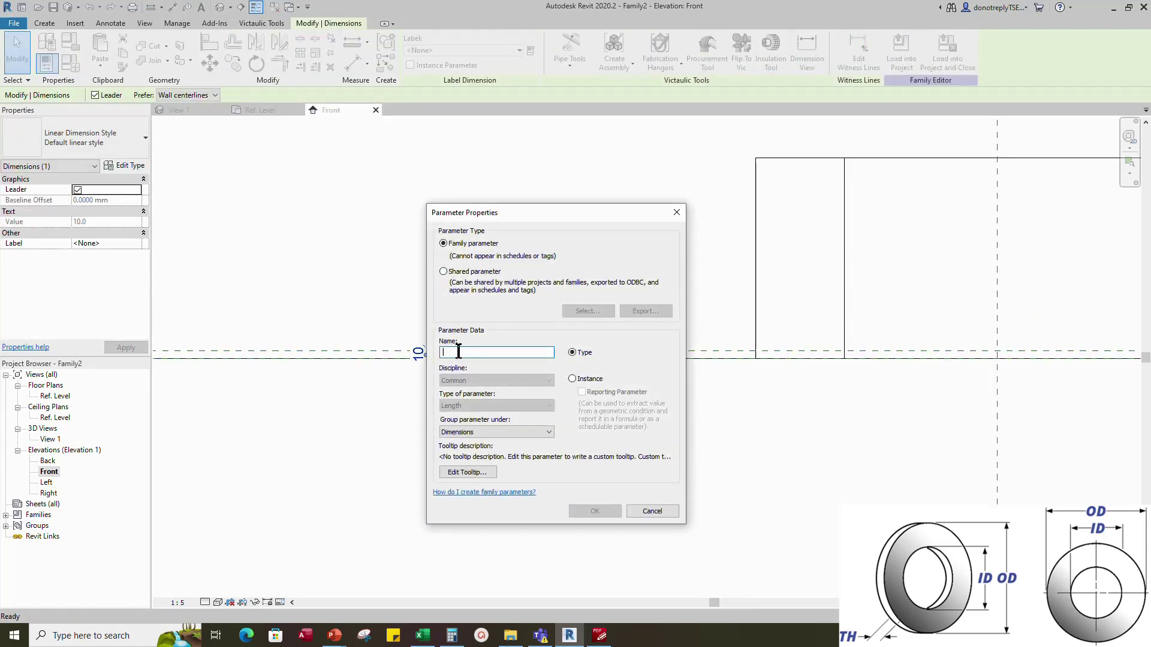
pyautogui.write('Thickne')
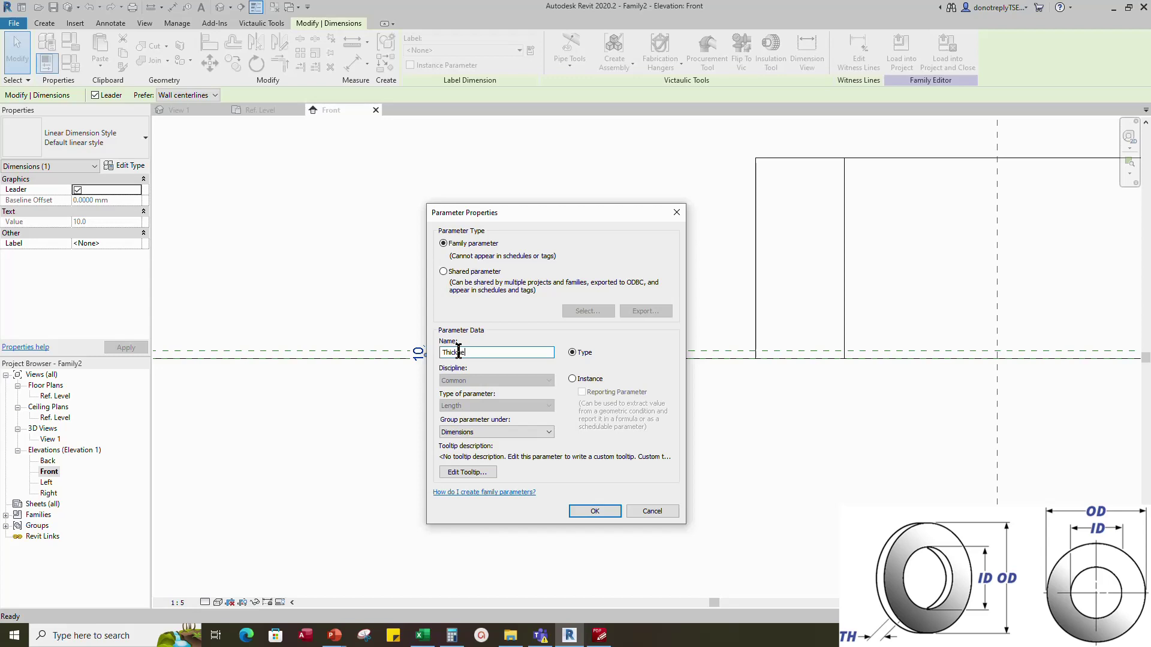
pyautogui.write('ss')
pyautogui.click(572, 378)
pyautogui.click(594, 511)
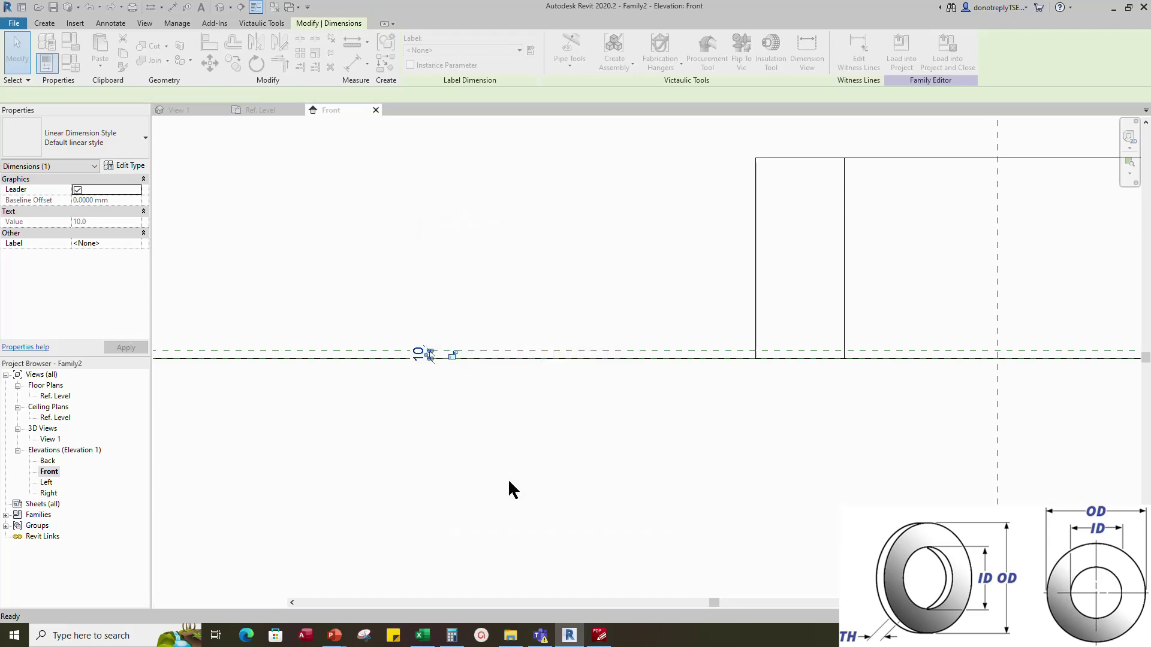
pyautogui.click(512, 488)
# - Align the top face of the ring extrusion to the offset reference plane
pyautogui.scroll(-2, 415, 225)
pyautogui.press('a')
pyautogui.press('l')
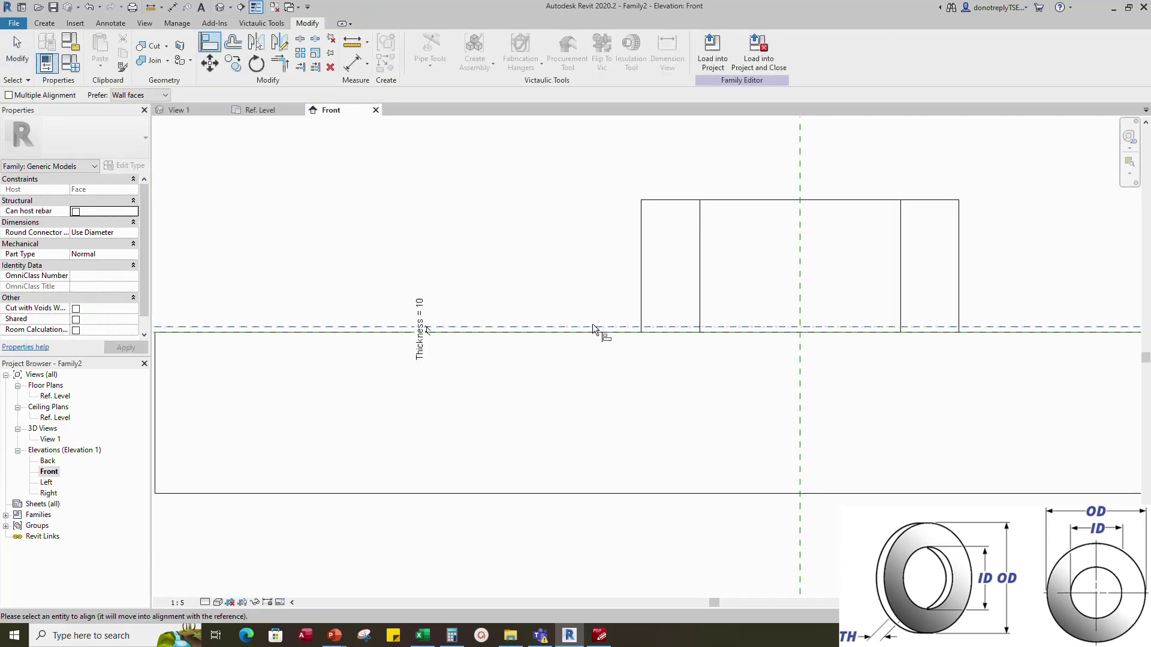
pyautogui.click(681, 200)
pyautogui.scroll(-2, 649, 325)
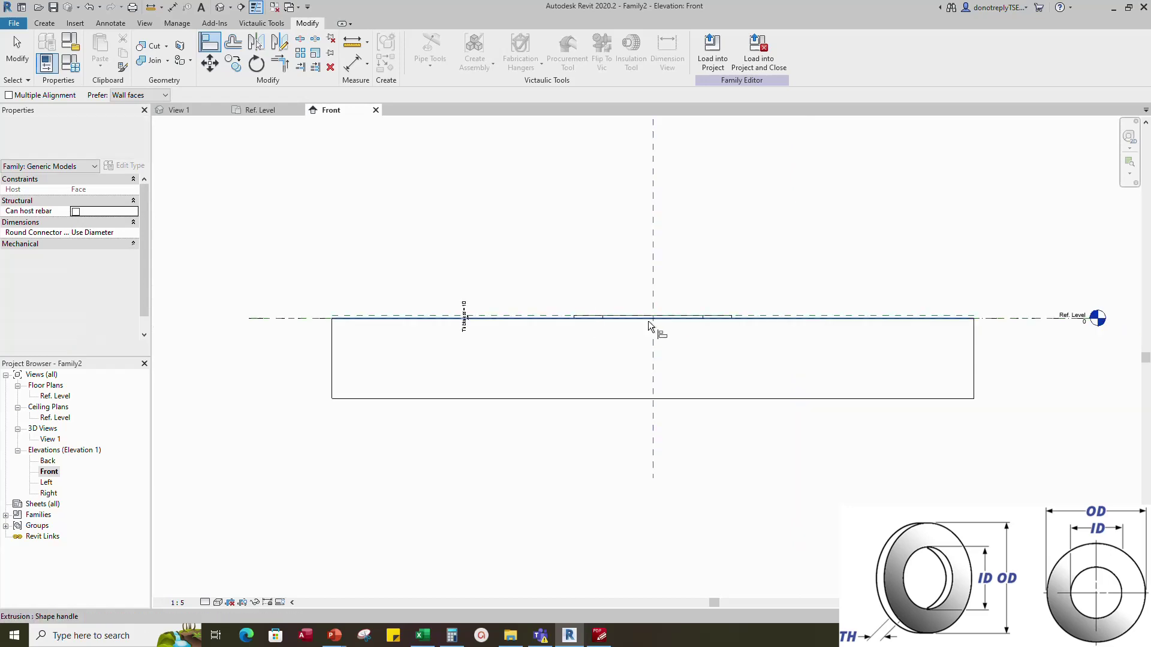
pyautogui.press('Escape')
pyautogui.press('Escape')
# - Show the 3D view in the Shaded visual style and temporarily hide the host slab extrusion
pyautogui.doubleClick(51, 438)
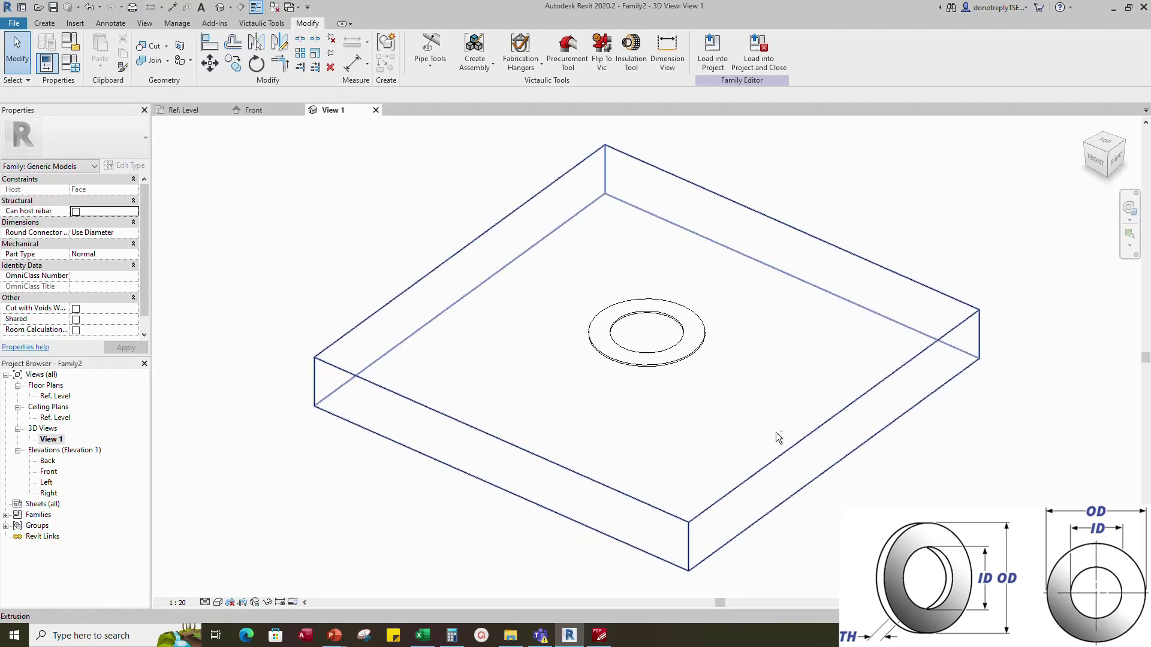
pyautogui.click(217, 602)
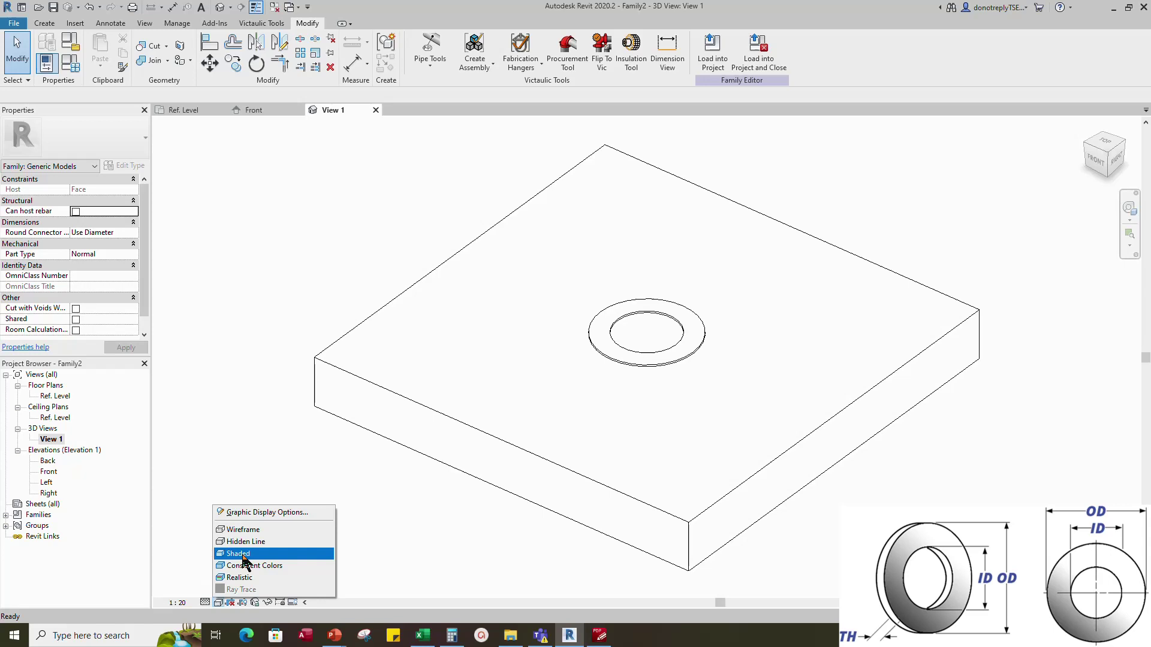
pyautogui.click(239, 553)
pyautogui.click(887, 408)
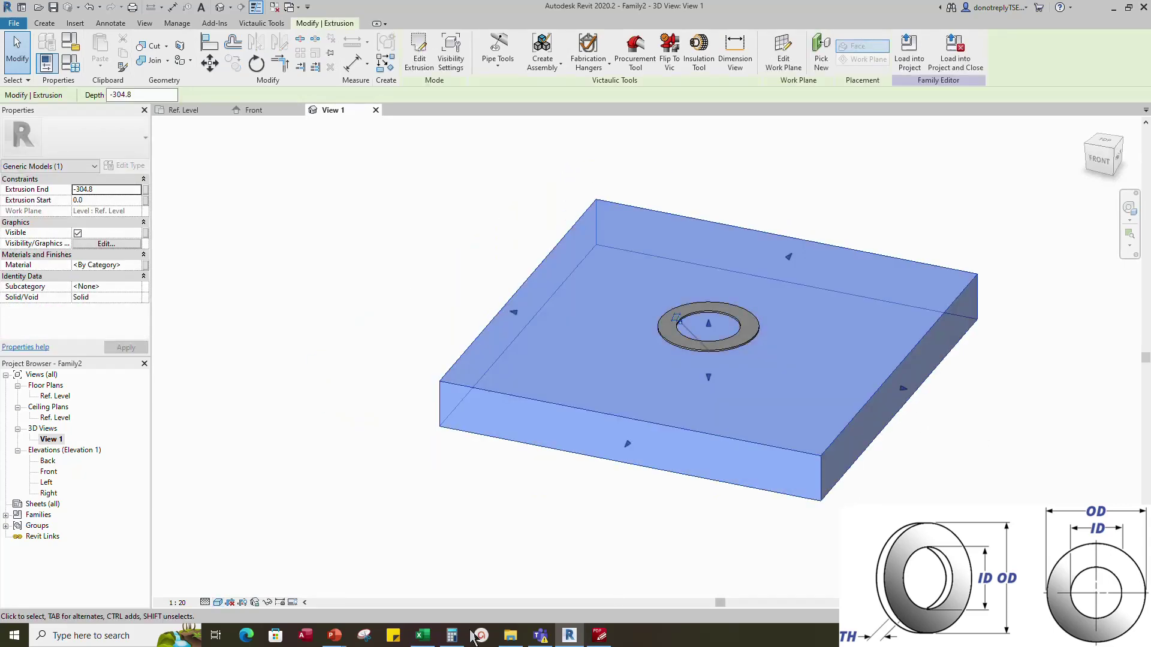
pyautogui.click(267, 603)
pyautogui.click(312, 580)
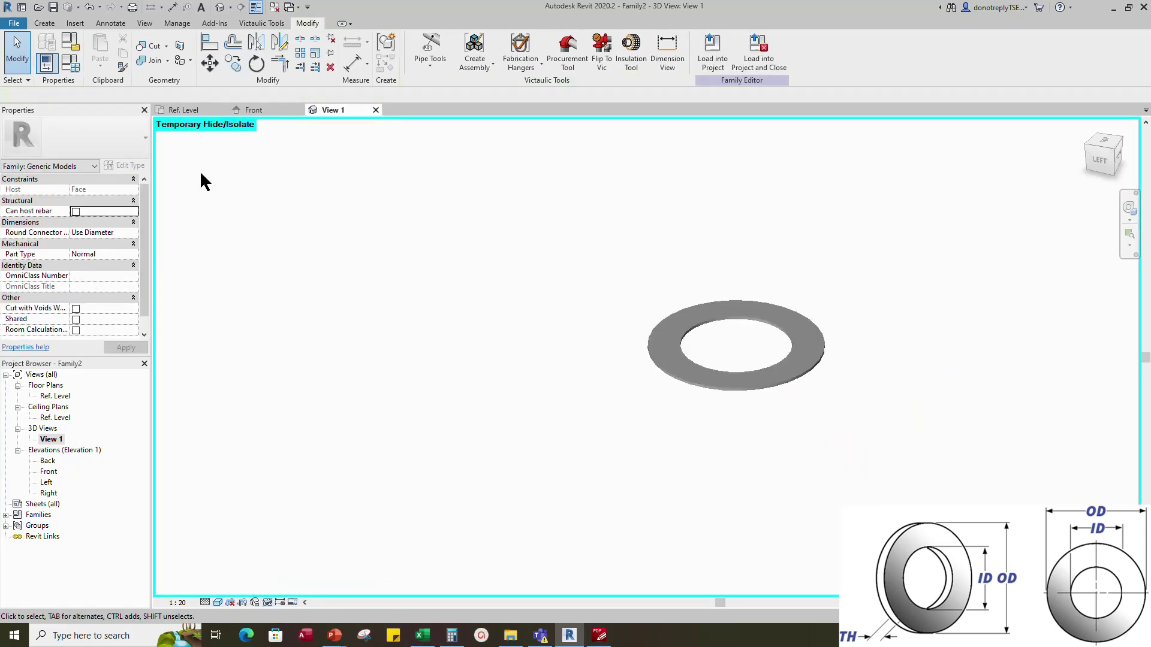
# - Import the Washer CSV file from Documents as a lookup table in Family Types
pyautogui.click(71, 63)
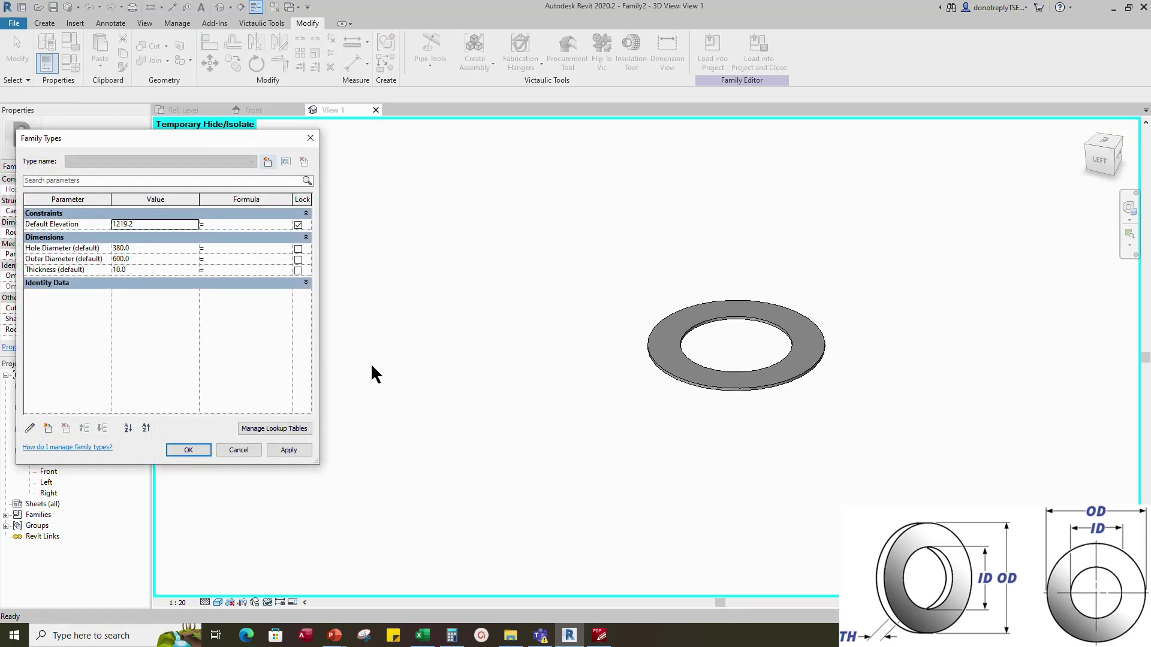
pyautogui.moveTo(319, 167); pyautogui.dragTo(449, 168)
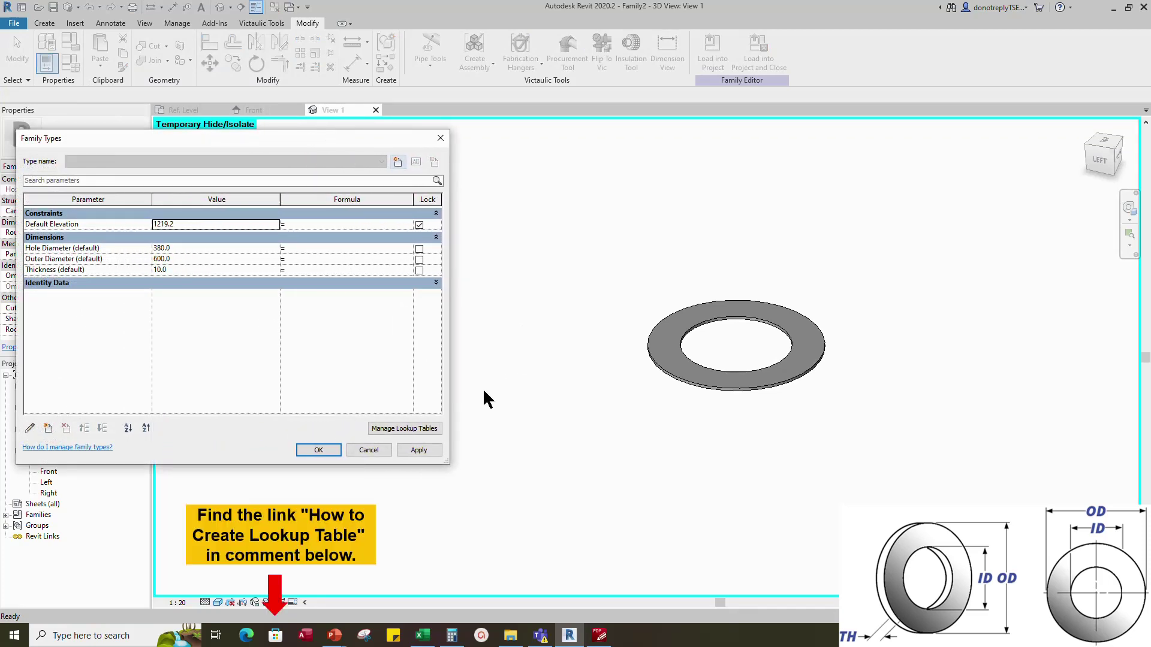
pyautogui.click(409, 429)
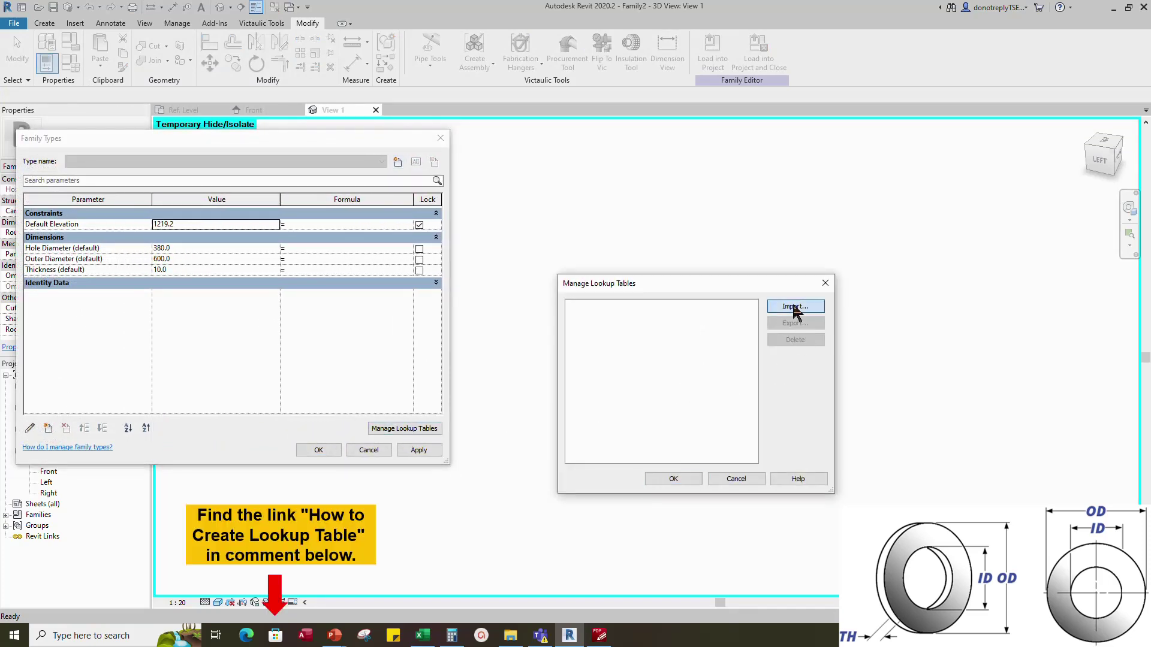
pyautogui.click(796, 307)
pyautogui.click(451, 343)
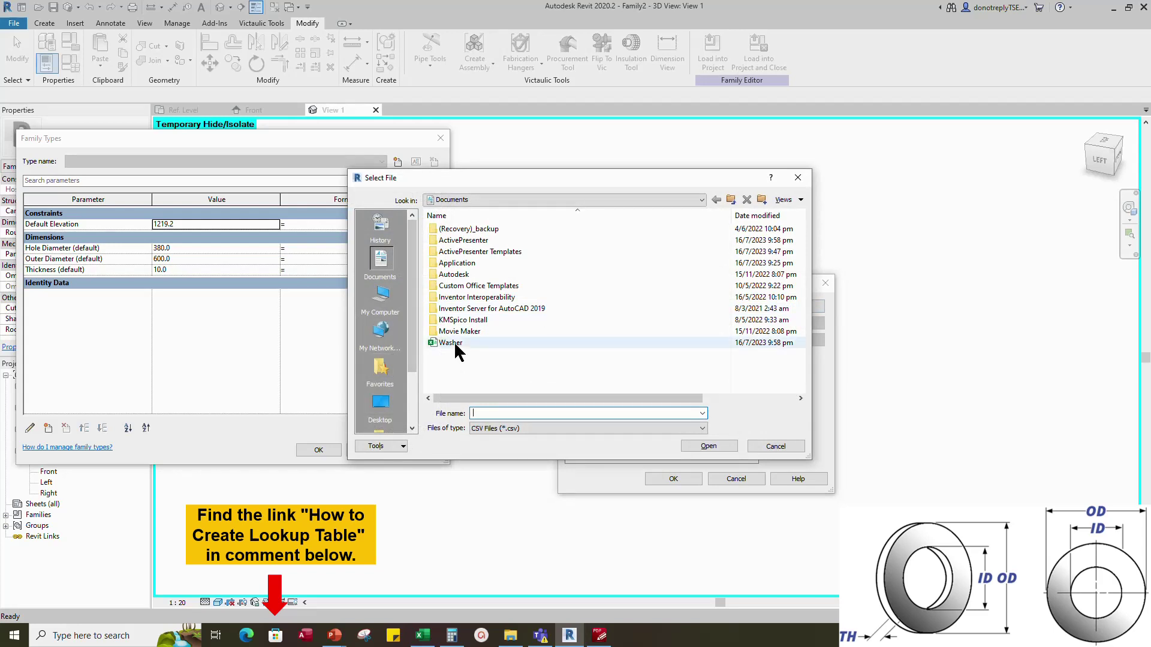
pyautogui.click(709, 446)
pyautogui.click(678, 479)
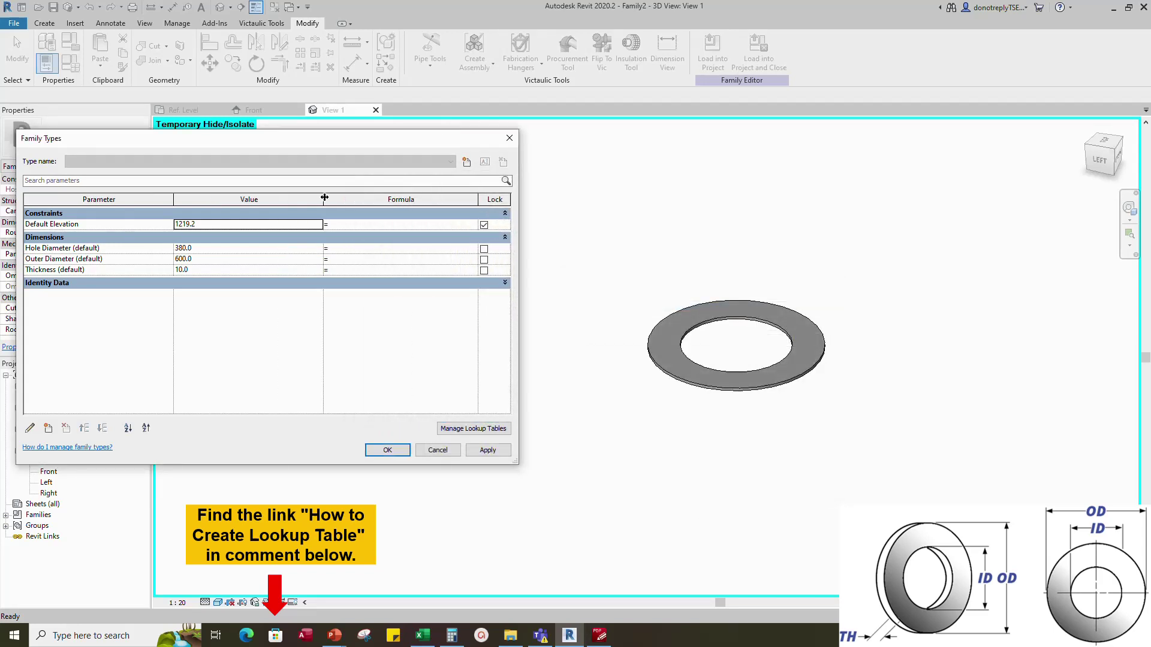
# - Add a new instance family parameter named Nominal Diameter, of type Length and grouped under Dimensions
pyautogui.moveTo(324, 197); pyautogui.dragTo(245, 198)
pyautogui.click(261, 250)
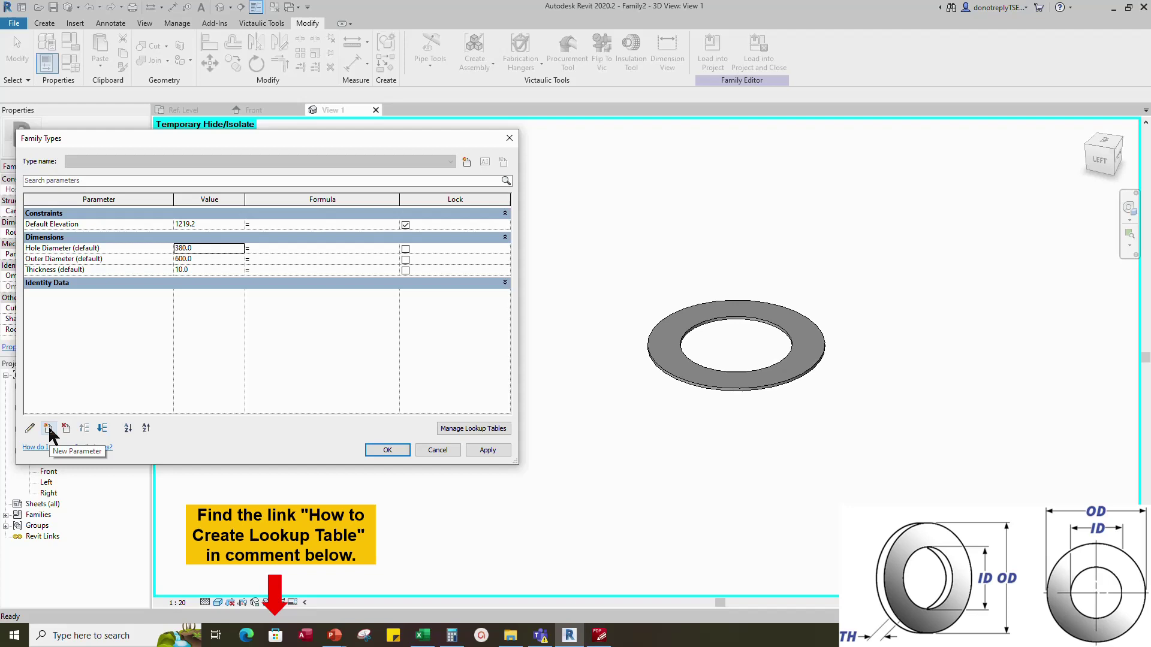
pyautogui.click(48, 428)
pyautogui.write('N')
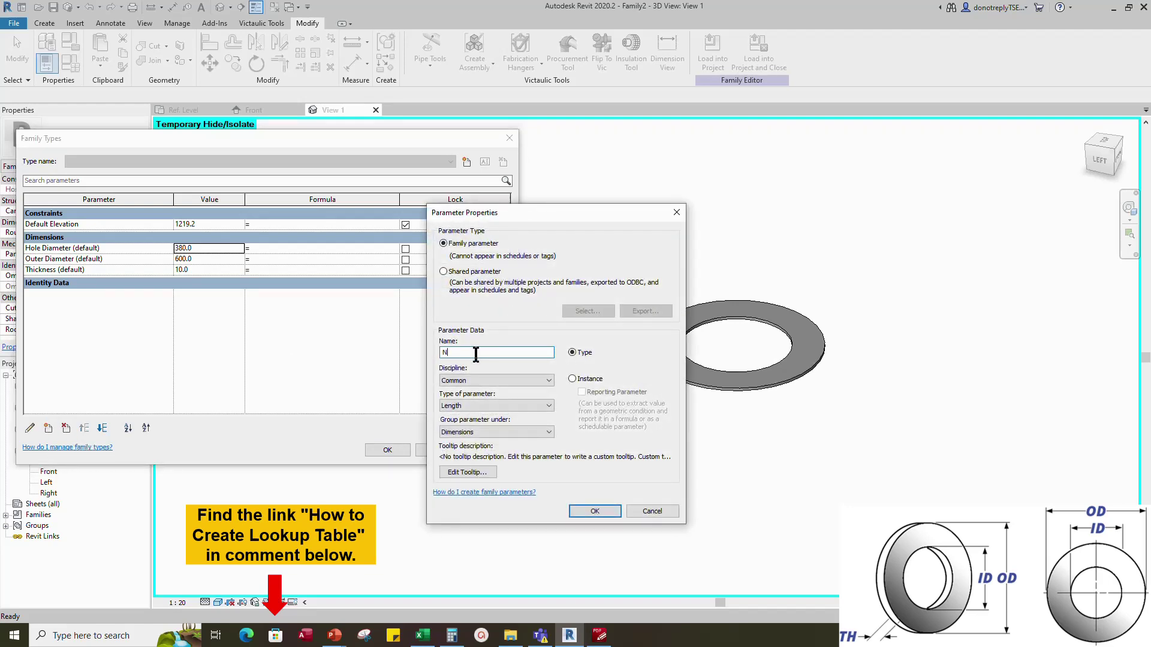
pyautogui.write('ominal Diameter')
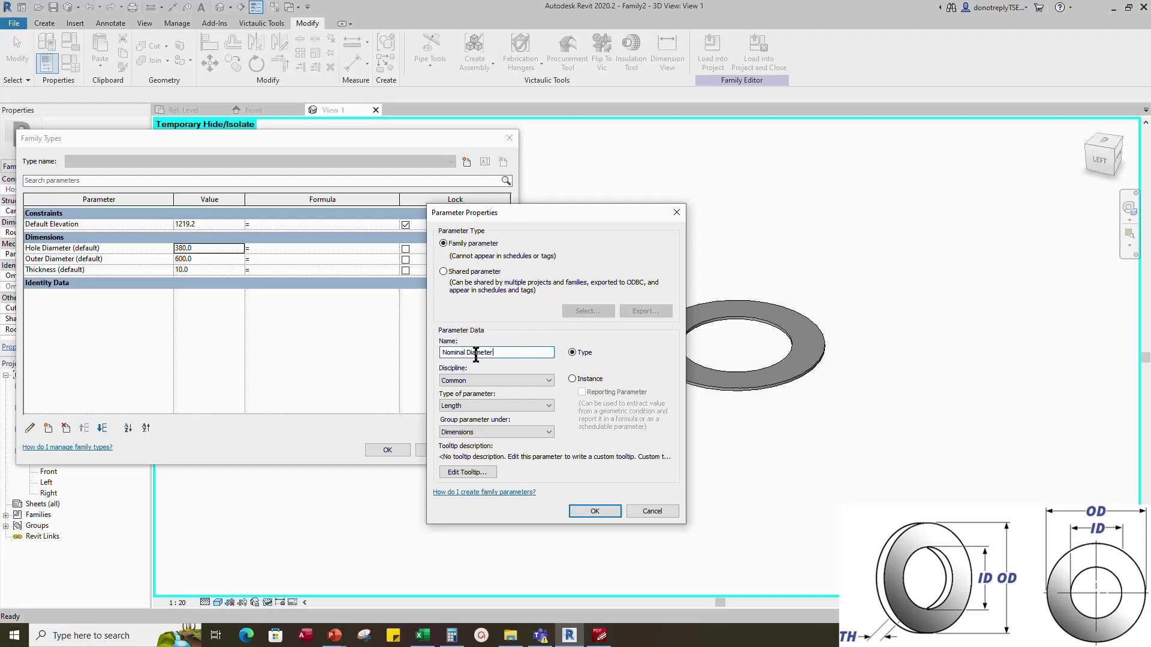
pyautogui.click(572, 379)
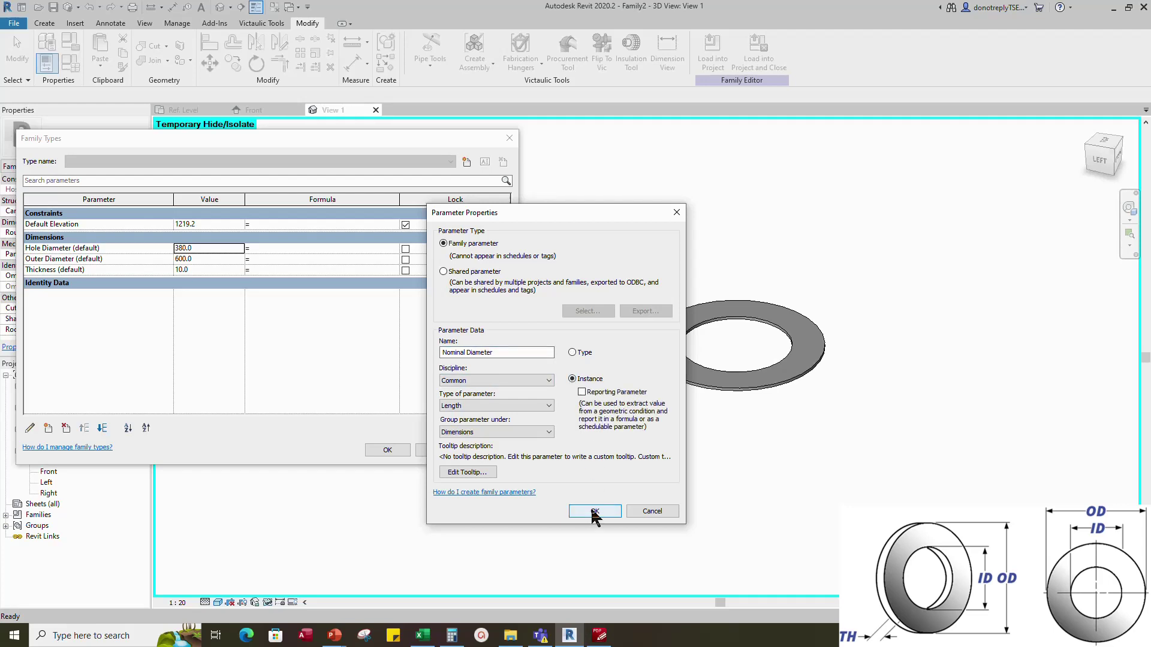
pyautogui.click(593, 511)
# - Set Nominal Diameter and Hole Diameter to 10, Outer Diameter to 20 and Thickness to 2, and apply the values
pyautogui.click(187, 259)
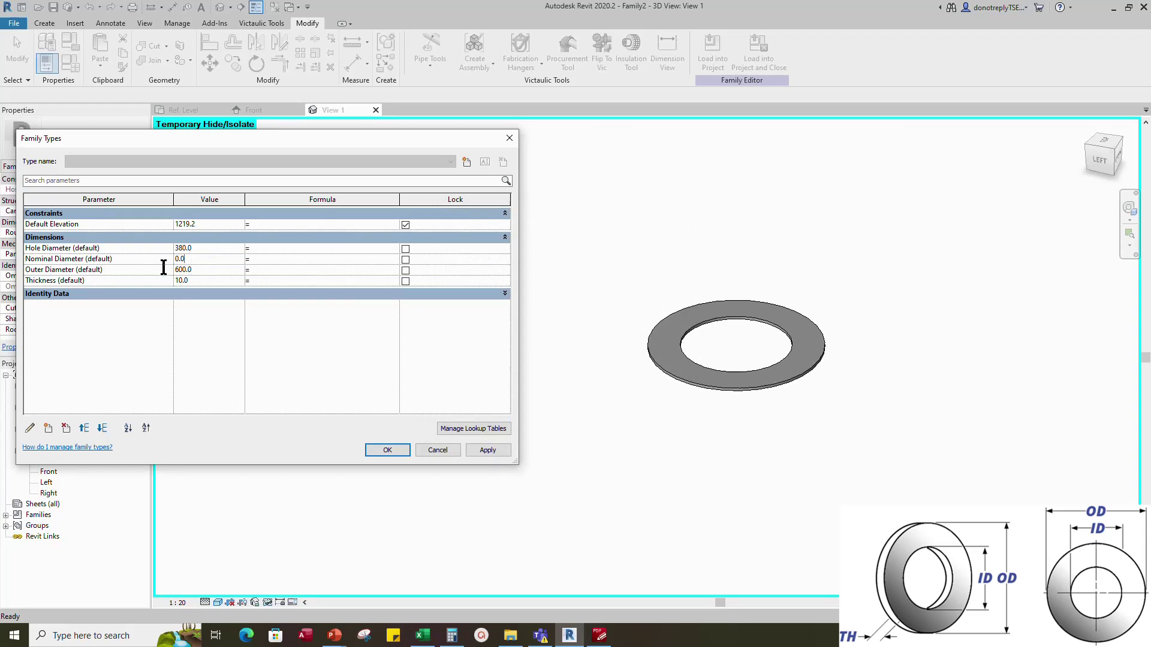
pyautogui.hotkey('ctrl', 'a')
pyautogui.write('10')
pyautogui.click(193, 249)
pyautogui.write('10')
pyautogui.click(189, 270)
pyautogui.write('20')
pyautogui.click(185, 281)
pyautogui.write('2')
pyautogui.click(267, 314)
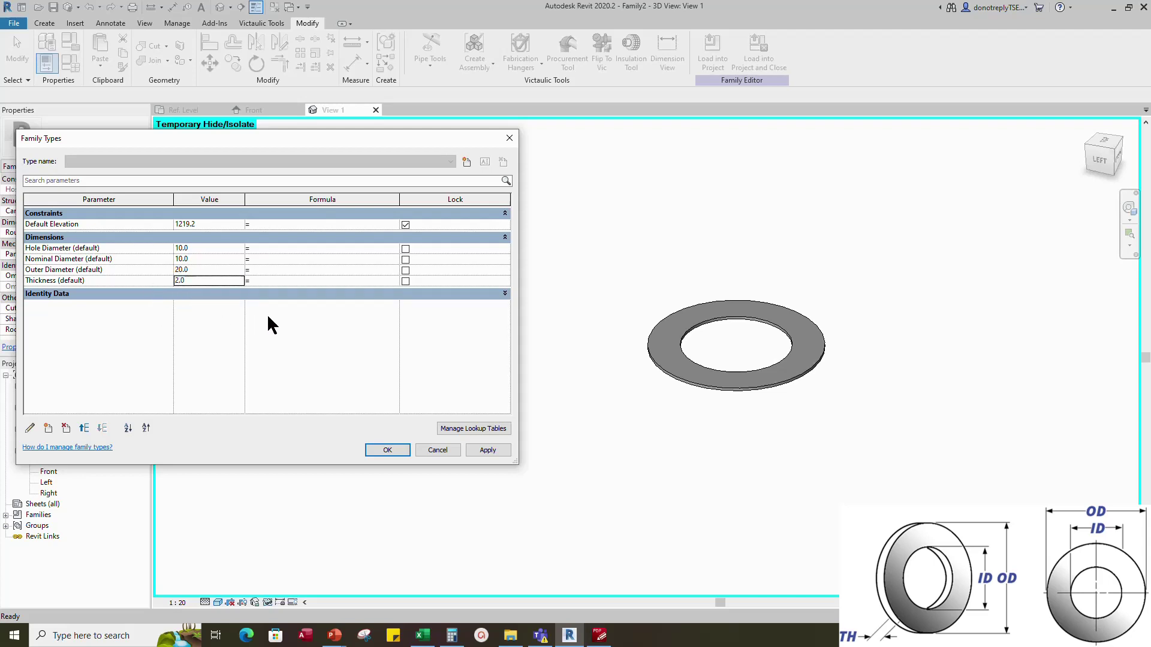
pyautogui.click(488, 450)
# - Move the Nominal Diameter parameter above Hole Diameter in the Dimensions group
pyautogui.click(85, 259)
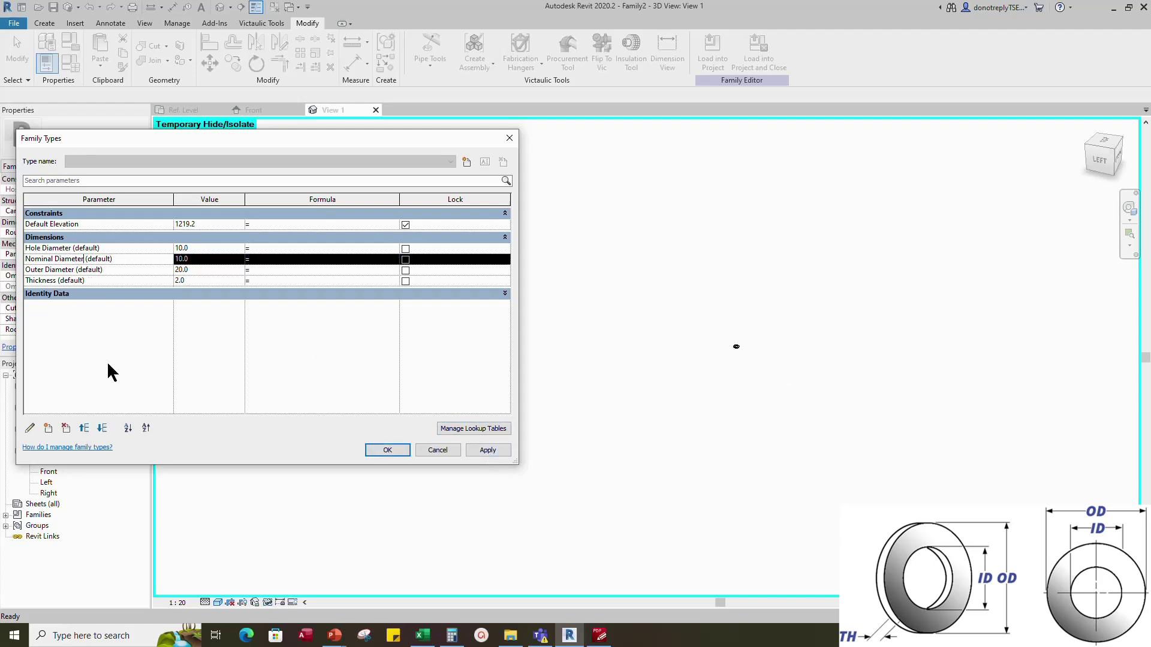
pyautogui.click(84, 428)
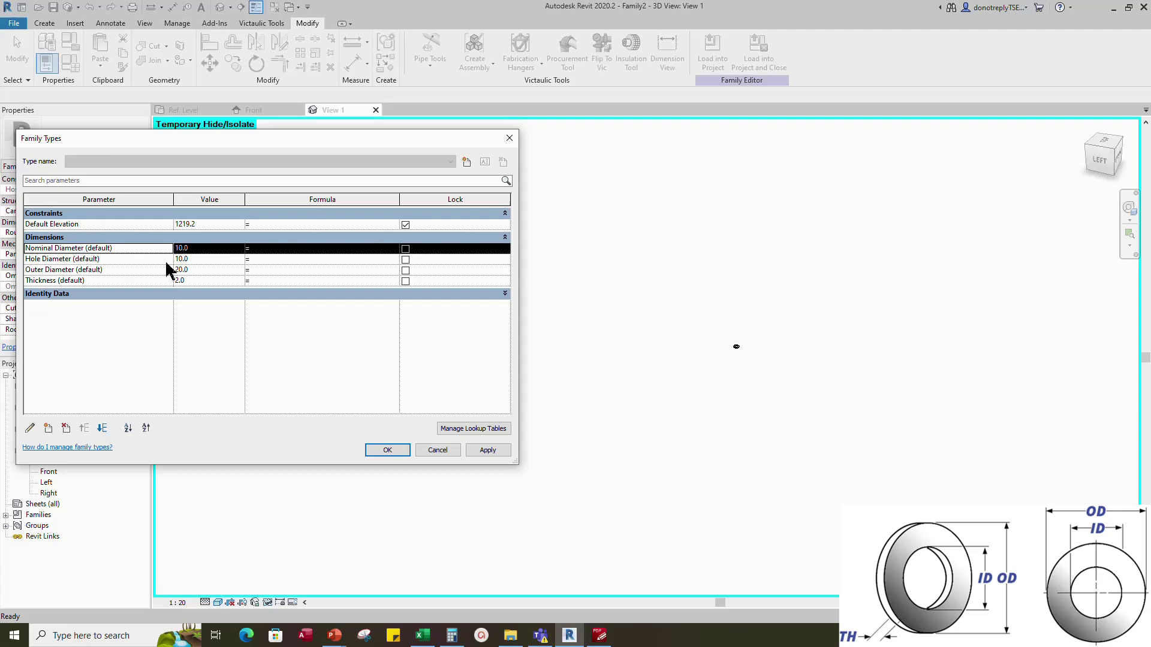
pyautogui.click(262, 260)
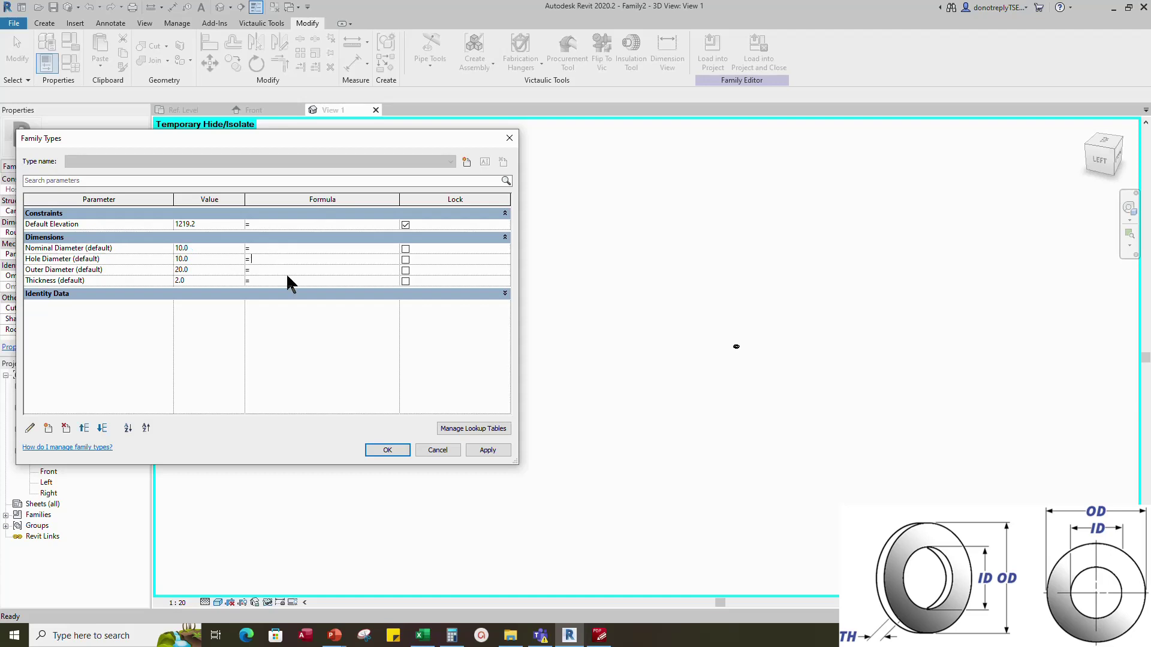
# - Add an instance family parameter named Lookup Table Name, of type Text and grouped under Other
pyautogui.click(48, 429)
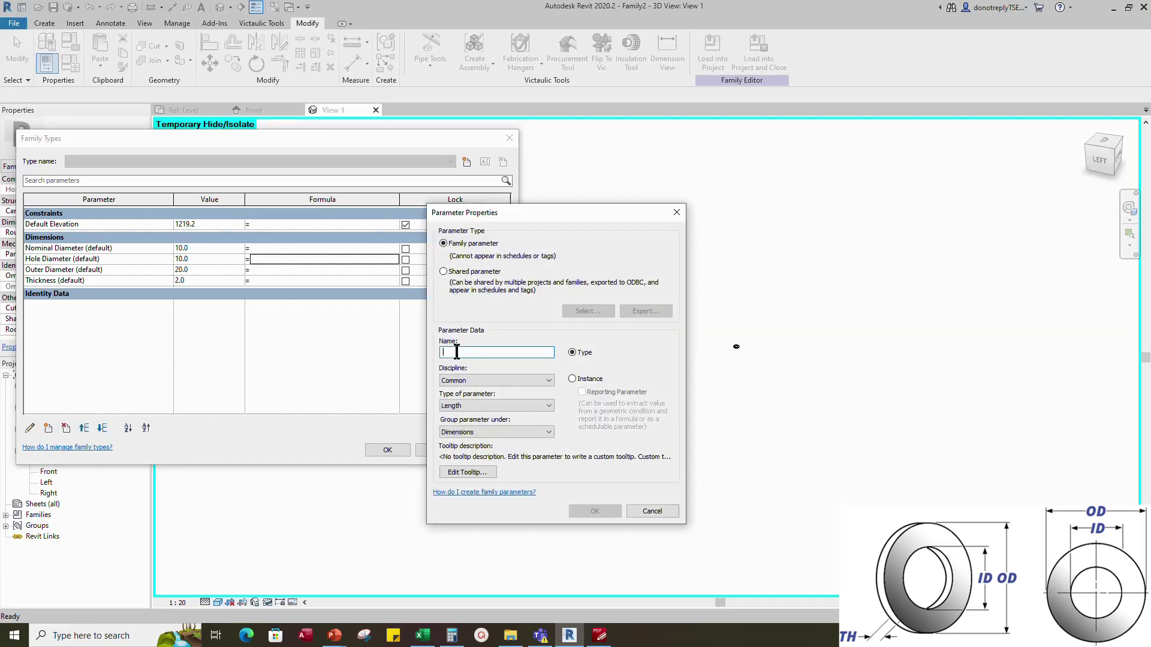
pyautogui.write('Lookup Table Name')
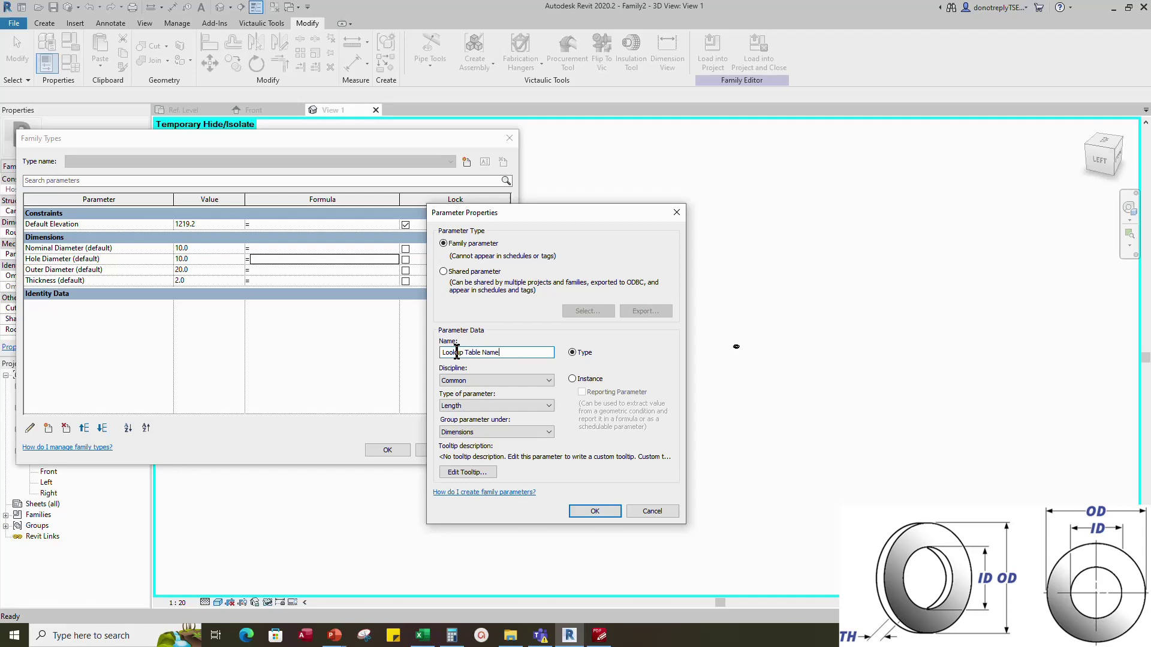
pyautogui.click(573, 379)
pyautogui.click(524, 406)
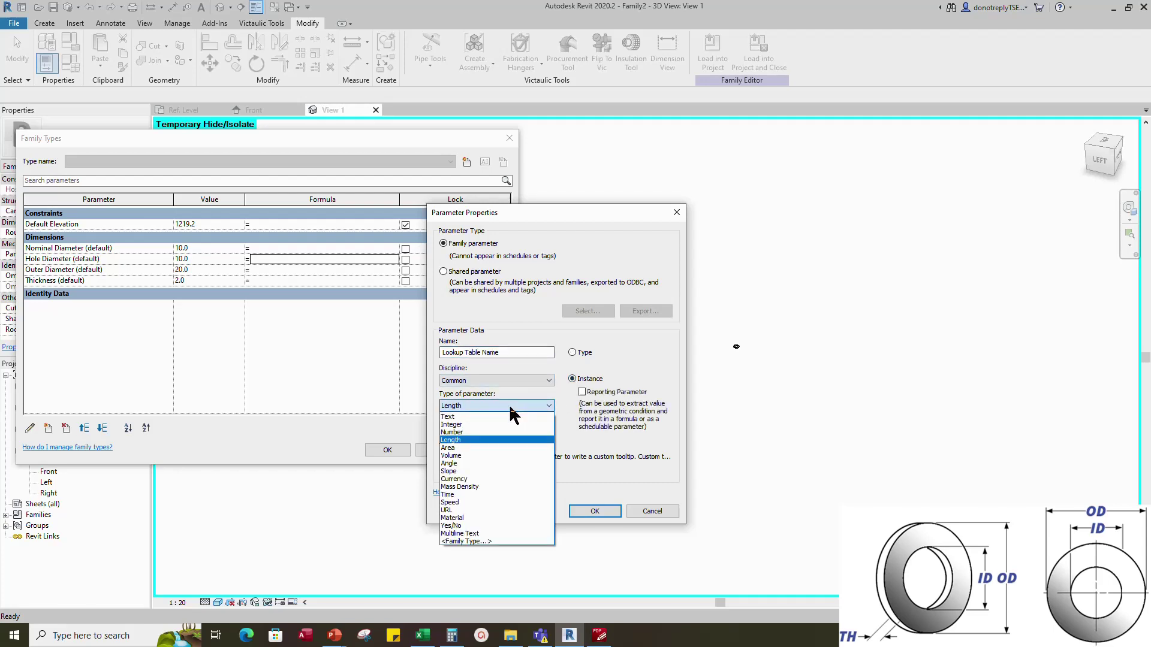
pyautogui.click(473, 416)
pyautogui.click(489, 432)
pyautogui.click(456, 296)
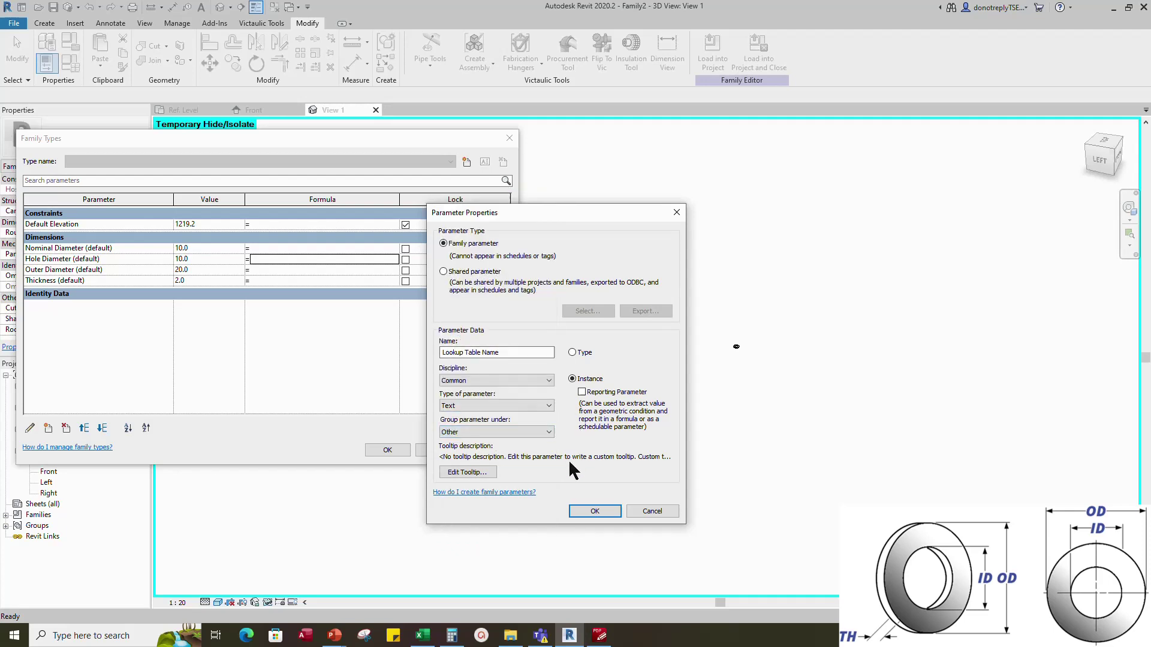
pyautogui.click(594, 513)
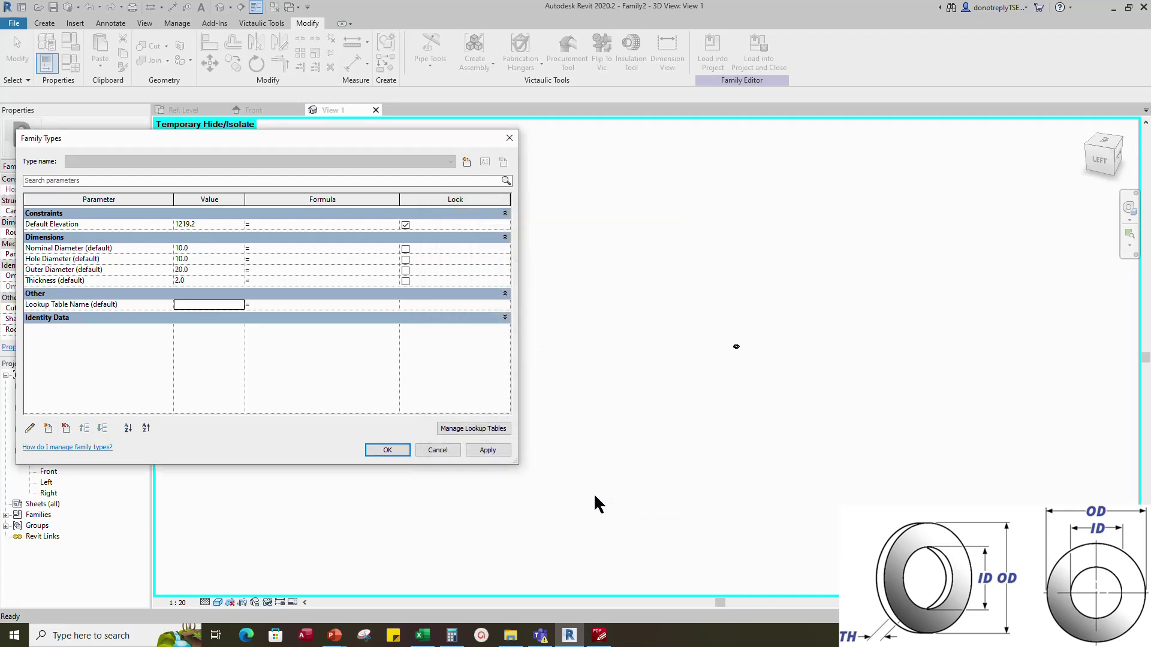
# - Check the imported lookup table's name, set the Lookup Table Name parameter to Washer and apply it
pyautogui.click(473, 434)
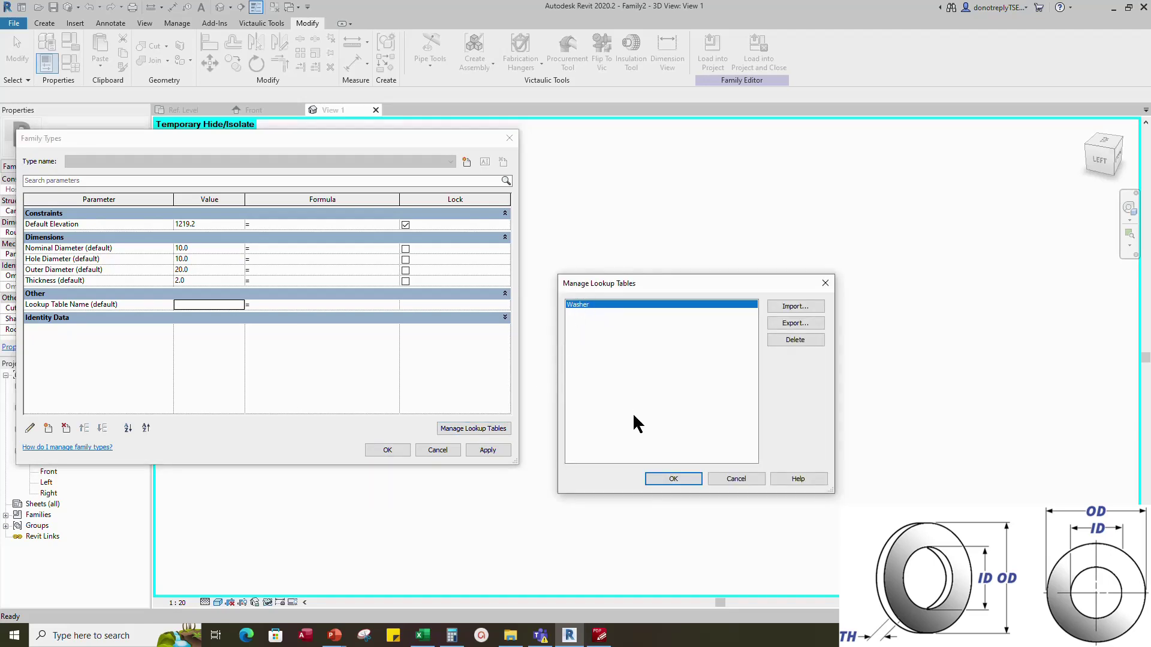
pyautogui.click(673, 478)
pyautogui.click(201, 304)
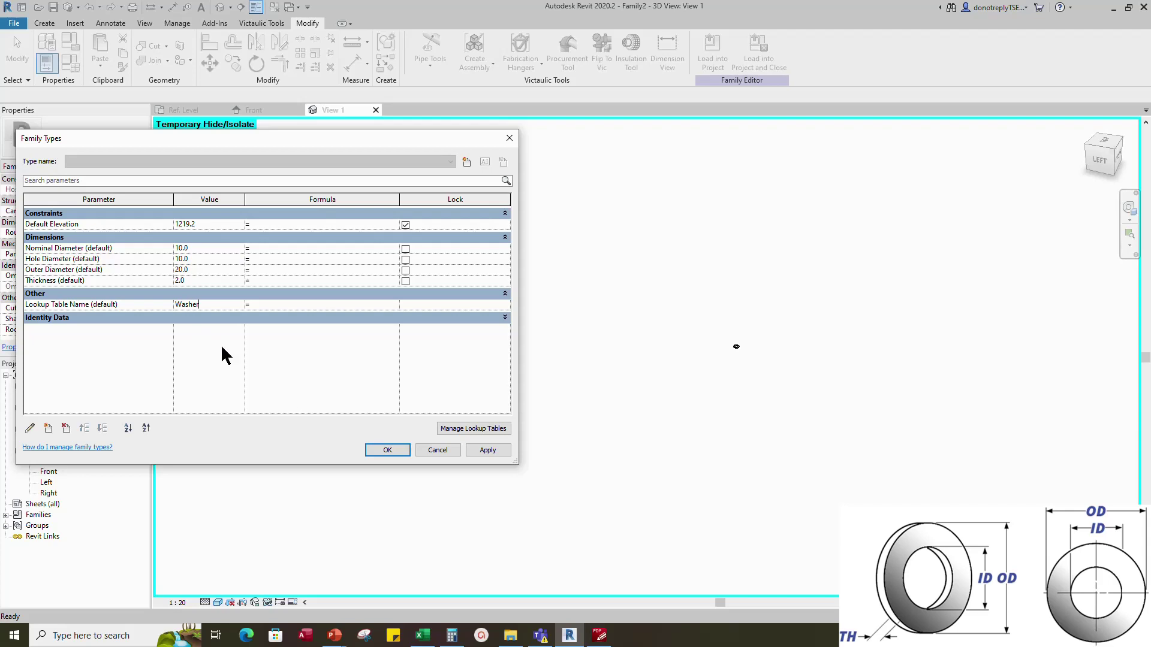
pyautogui.click(485, 450)
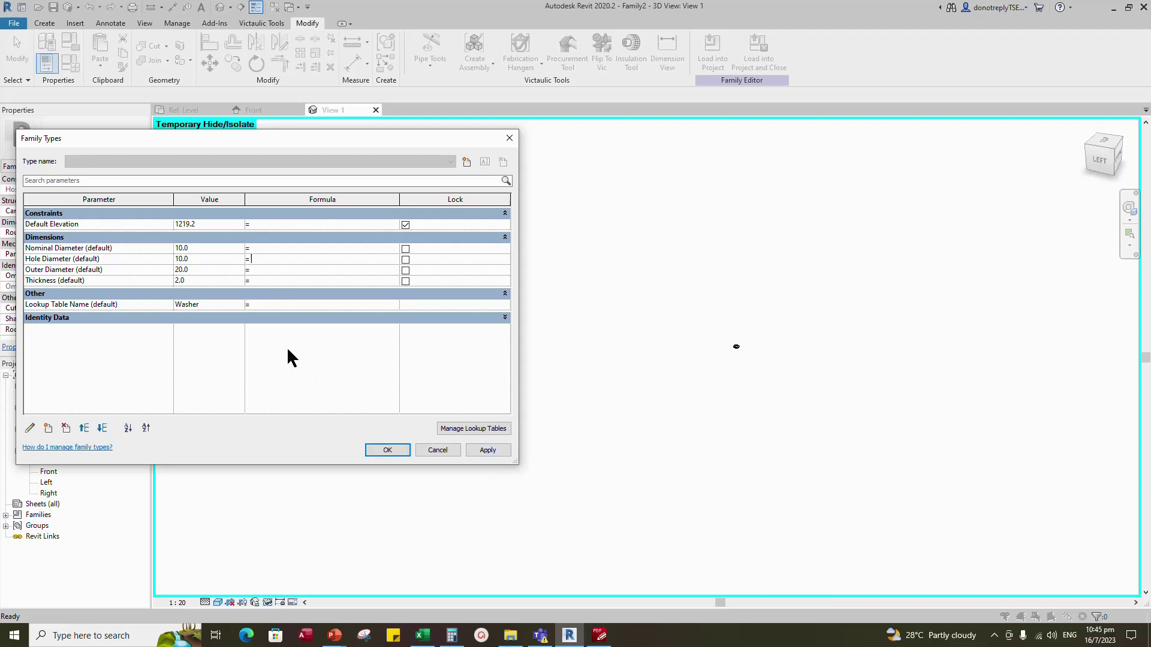
# - Move the Thickness parameter up two places so it sits directly below Nominal Diameter
pyautogui.click(66, 281)
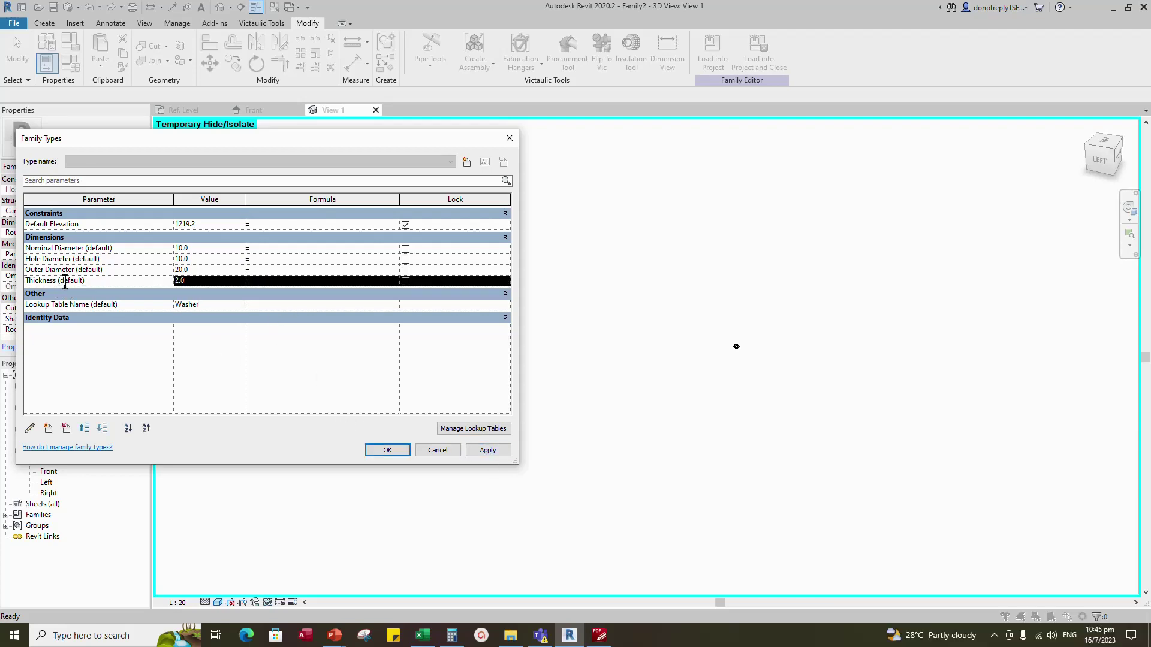
pyautogui.click(84, 428)
pyautogui.click(84, 428)
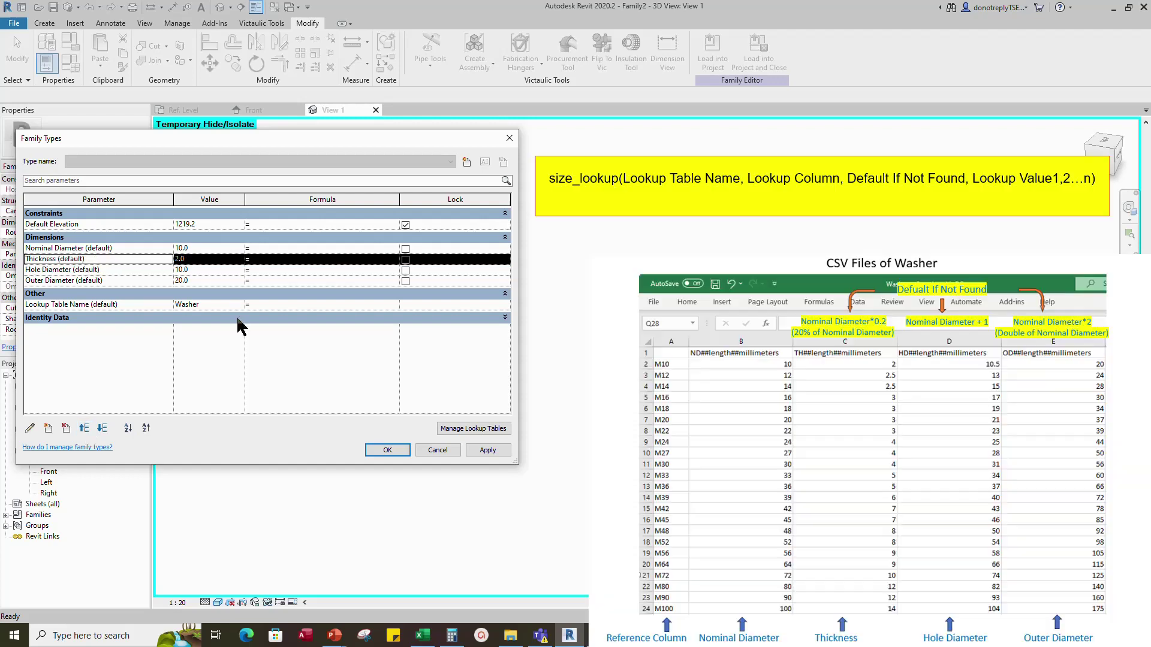
# - Give Thickness the formula size_lookup(Lookup Table Name, "TH", Nominal Diameter*0.2, Nominal Diameter)
pyautogui.press('Tab')
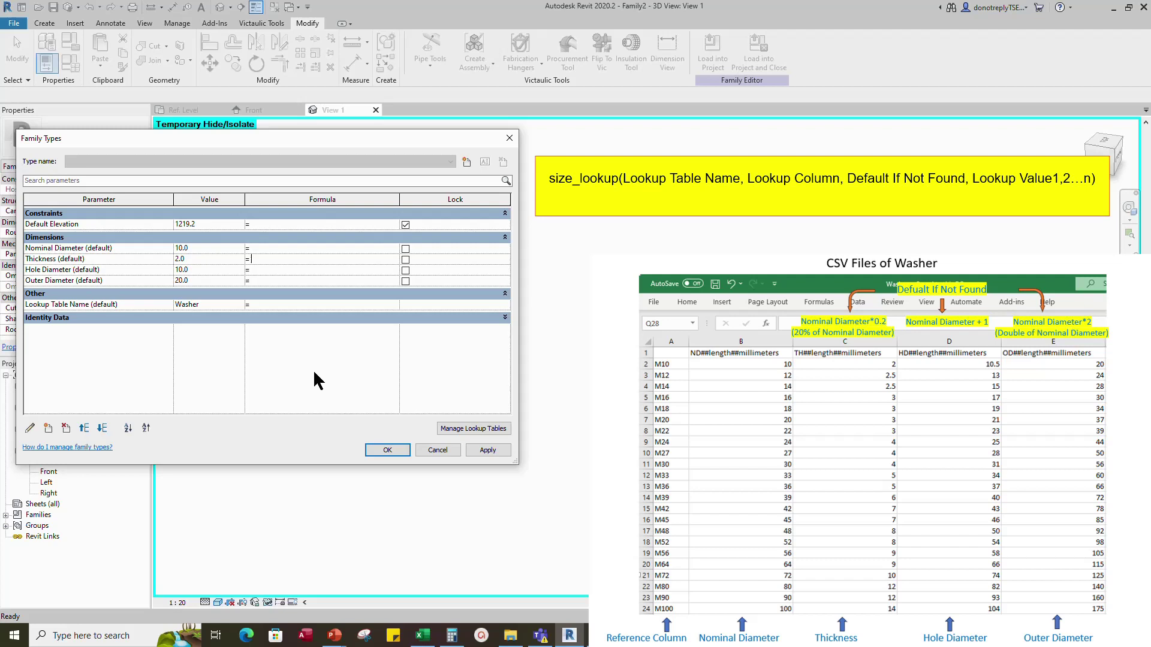
pyautogui.write('size')
pyautogui.write('_lookup')
pyautogui.write('(')
pyautogui.write('L')
pyautogui.write('e Name')
pyautogui.write(', ')
pyautogui.write('"TH')
pyautogui.write('", N')
pyautogui.write('omi')
pyautogui.write('nal D')
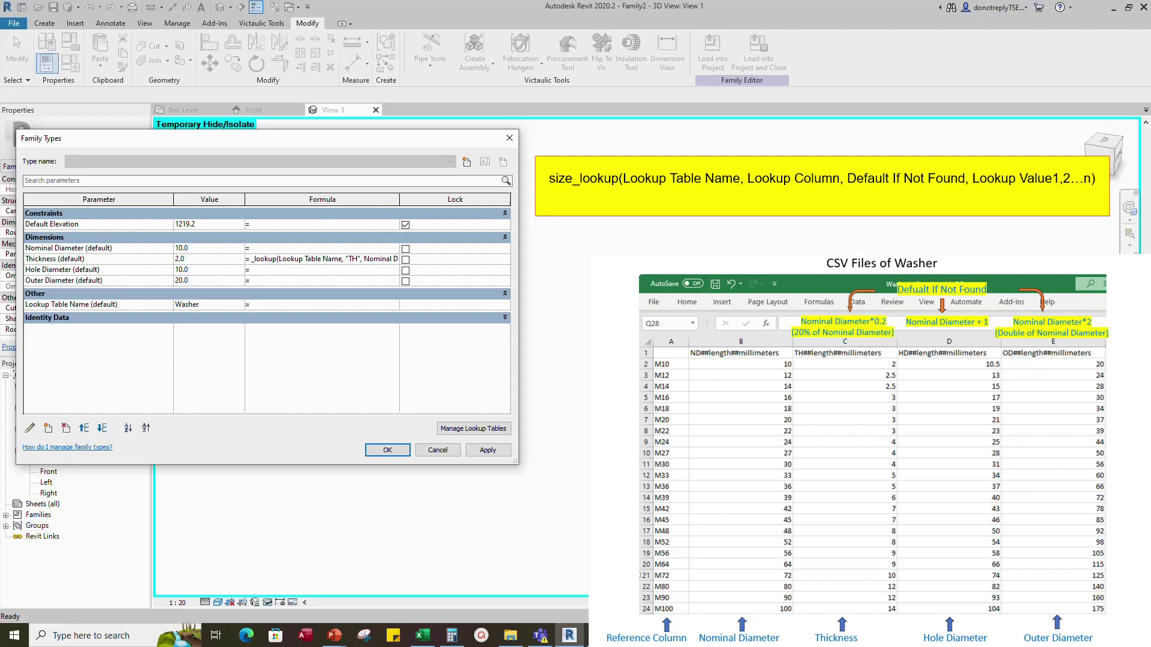
pyautogui.write('iameter')
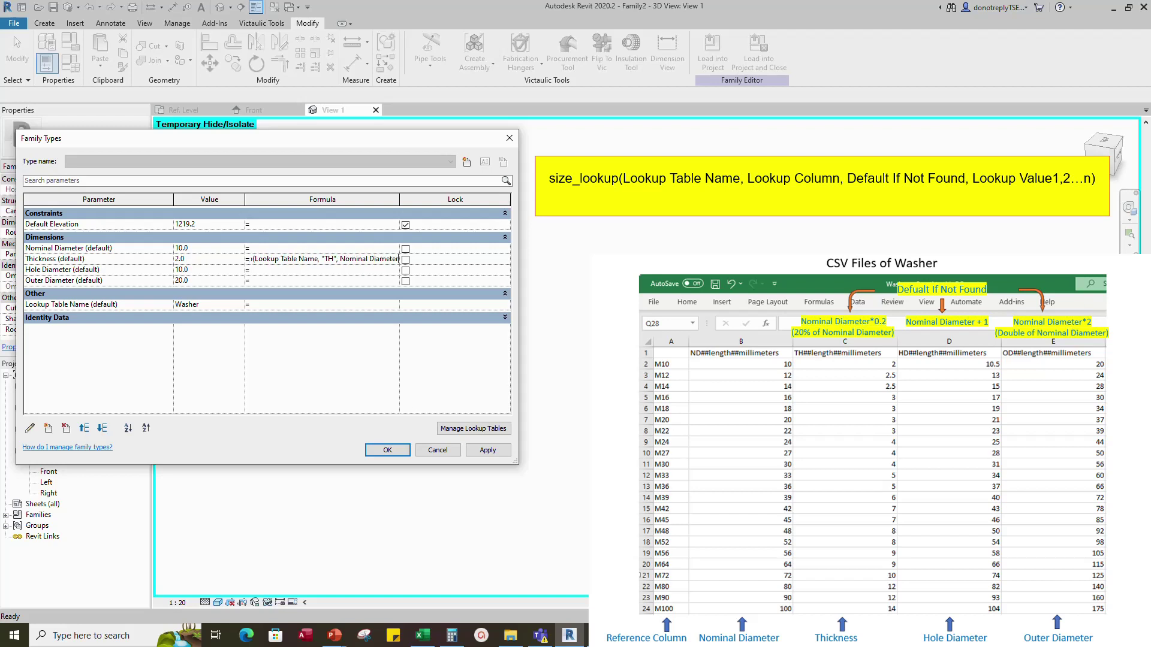
pyautogui.write('*0.2')
pyautogui.moveTo(519, 174); pyautogui.dragTo(680, 174)
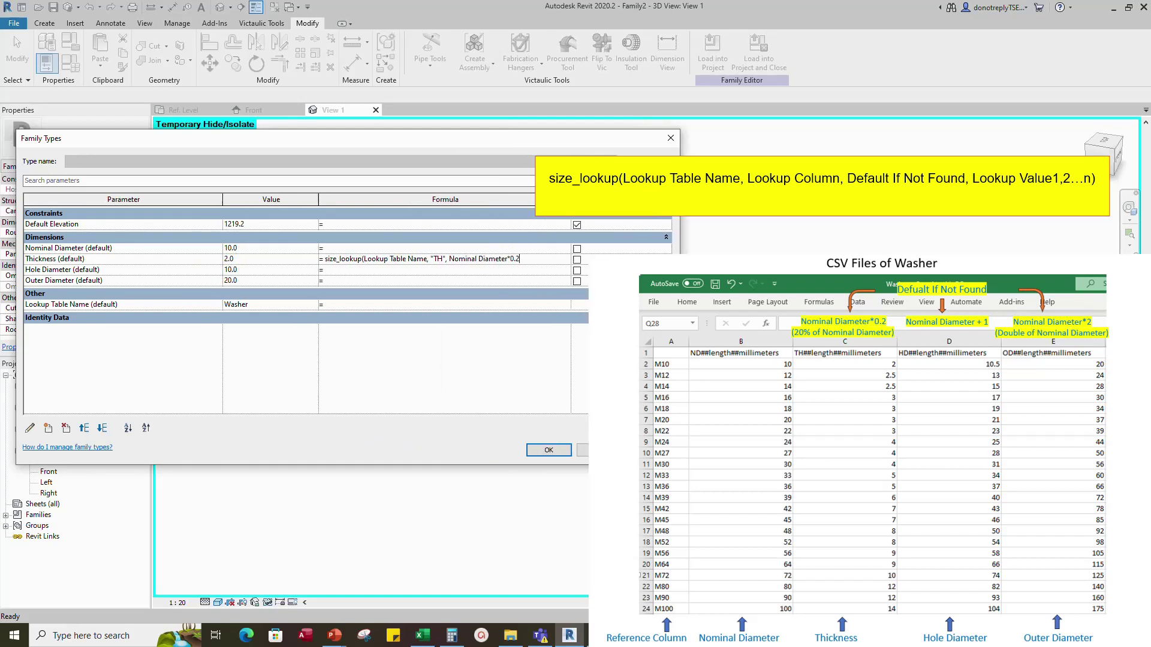
pyautogui.write(',')
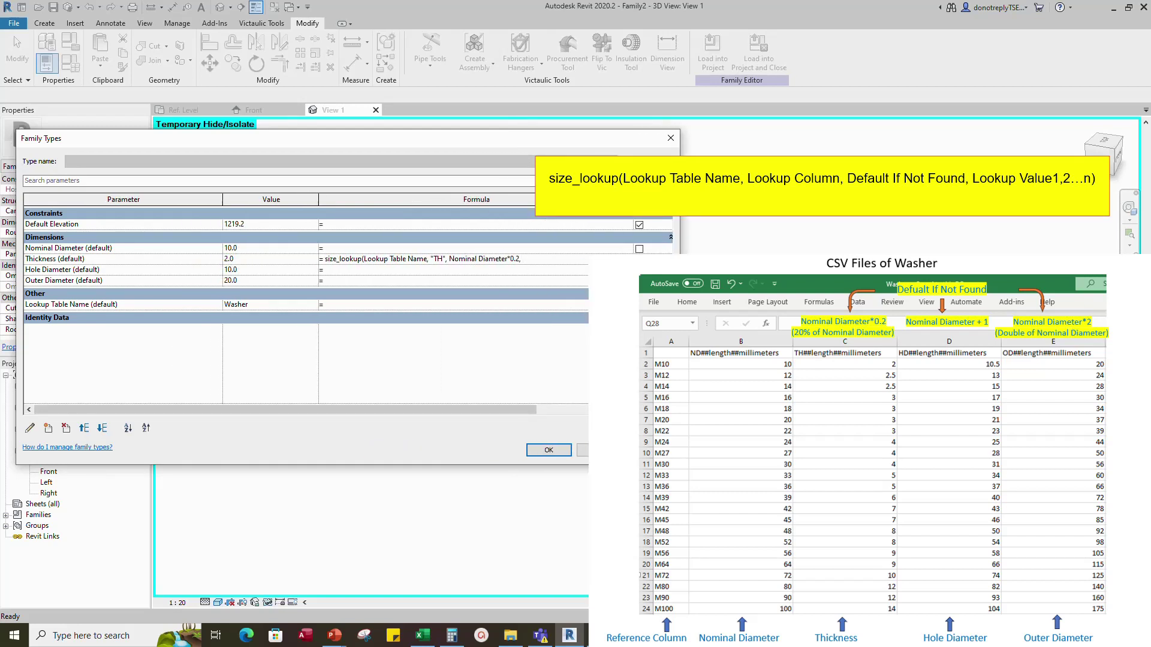
pyautogui.write(' Nominal Diameter')
pyautogui.press('Return')
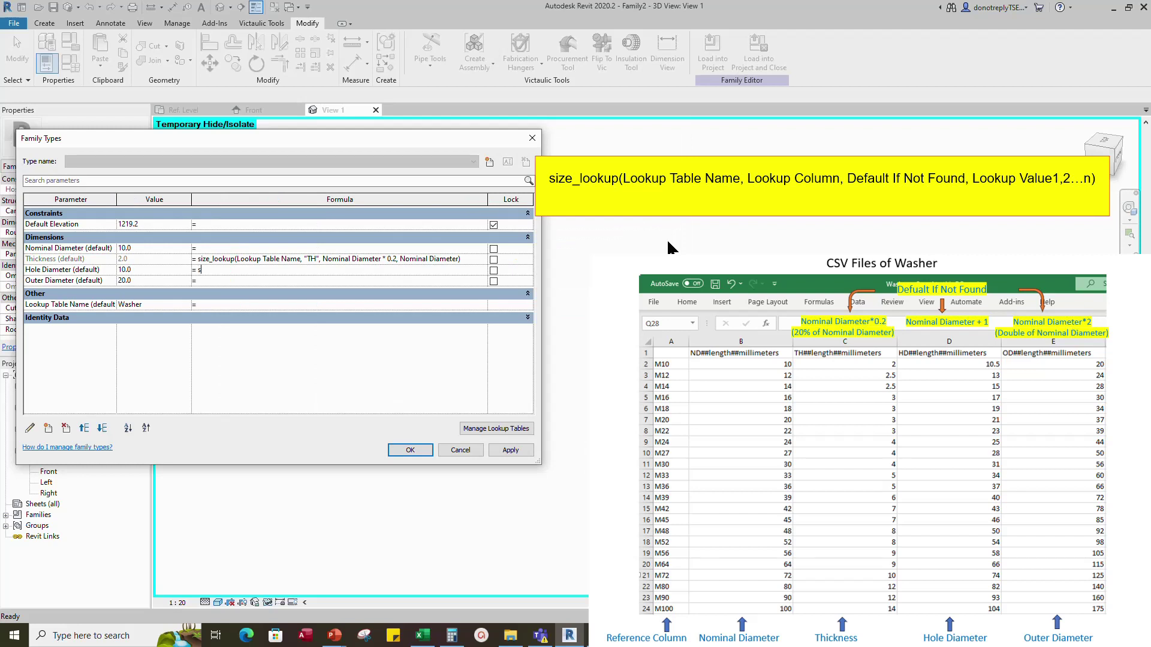
# - Give Hole Diameter the formula size_lookup(Lookup Table Name, "HD", Nominal Diameter+1, Nominal Diameter) and apply it
pyautogui.write('size_lookup(Lookup Table Name, "HD')
pyautogui.write('", Nominal')
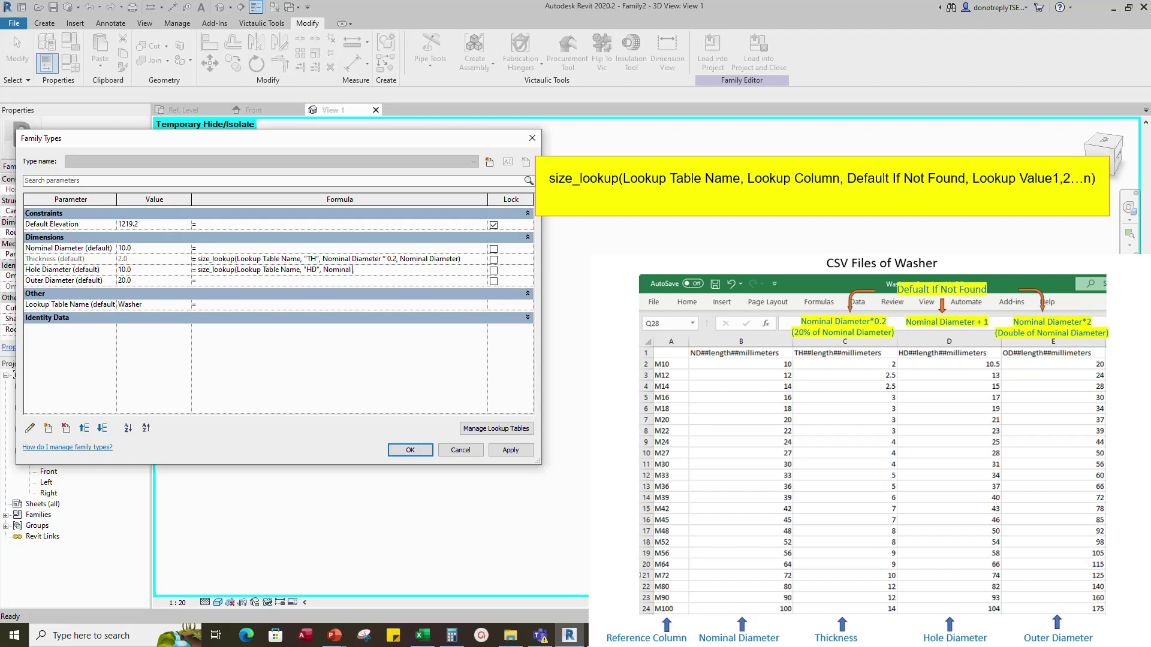
pyautogui.write(' Diameter+1, Nominal Diameter')
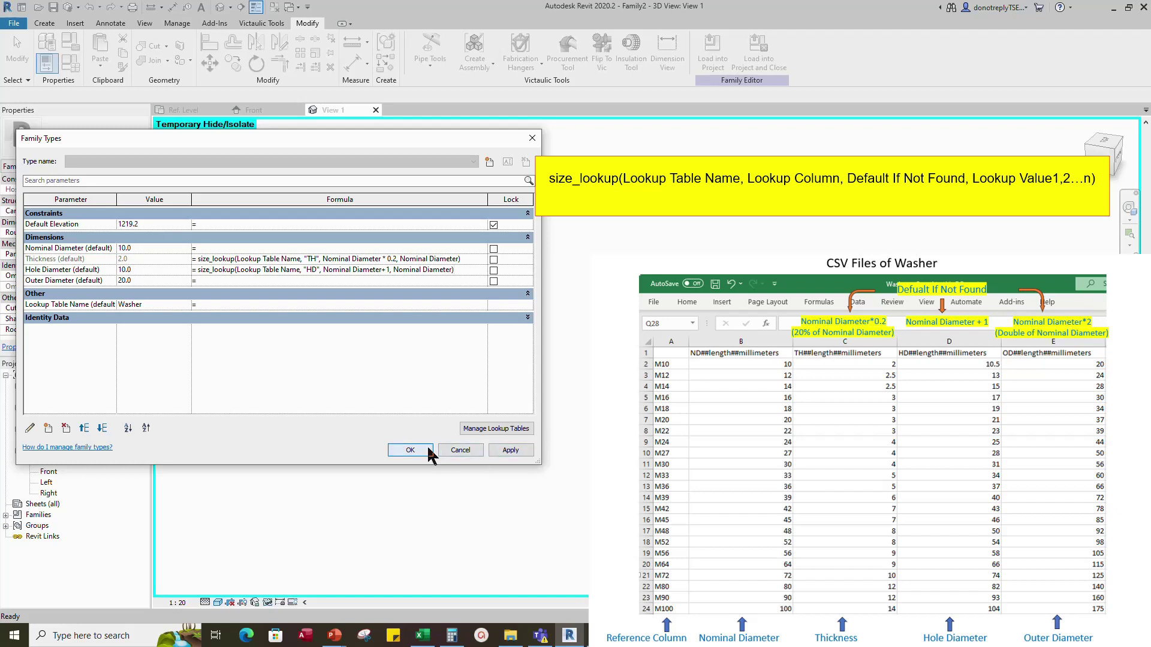
pyautogui.click(509, 450)
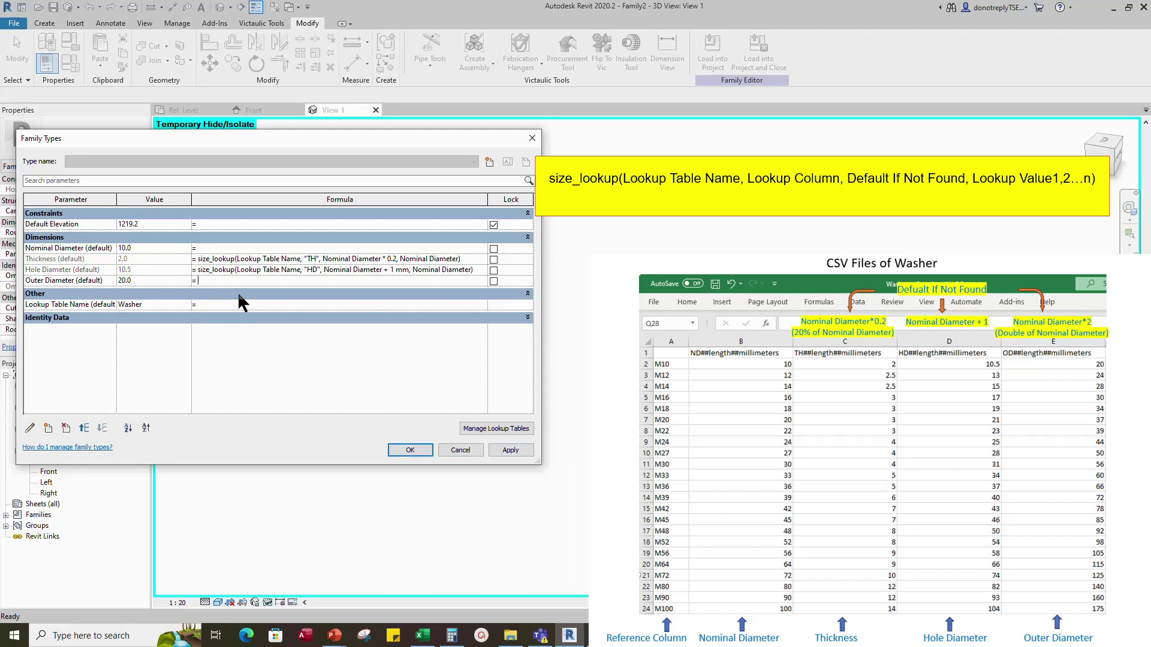
# - Copy the whole Thickness formula into the Outer Diameter formula
pyautogui.click(359, 259)
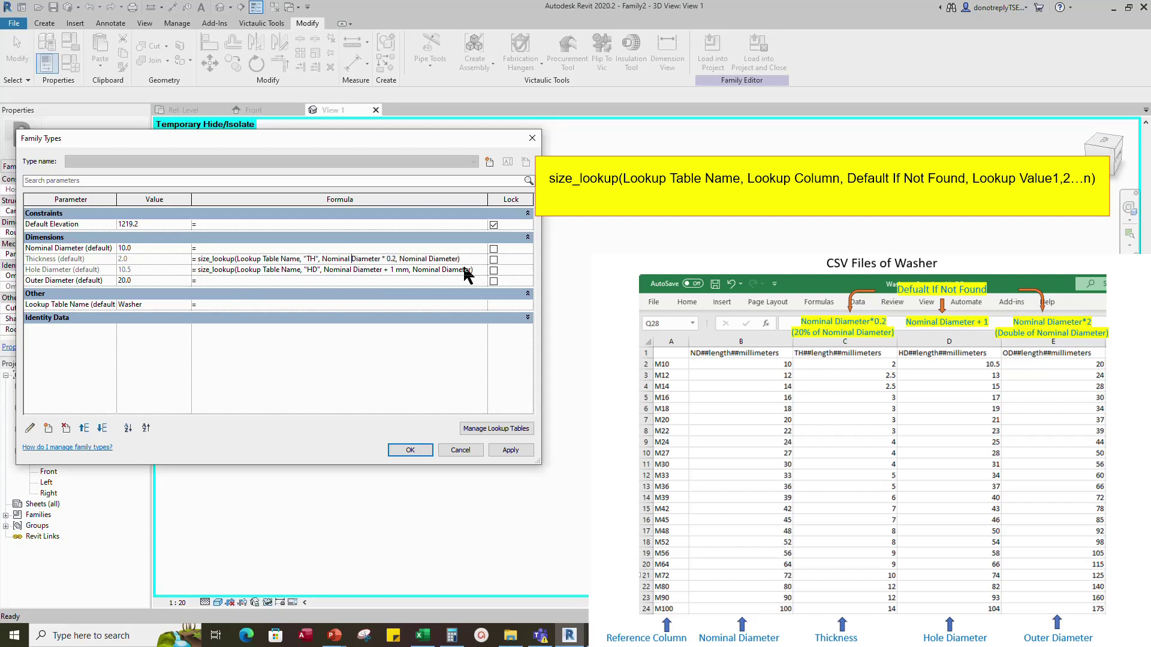
pyautogui.moveTo(465, 259); pyautogui.dragTo(194, 265)
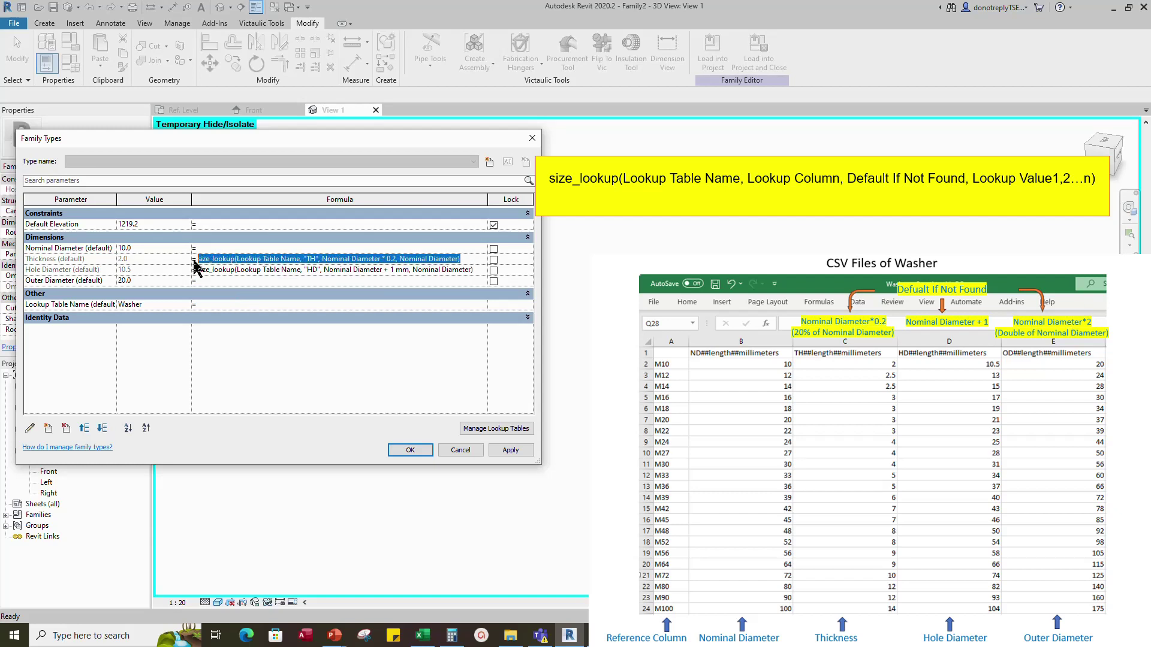
pyautogui.hotkey('ctrl', 'c')
pyautogui.click(225, 282)
pyautogui.hotkey('ctrl', 'v')
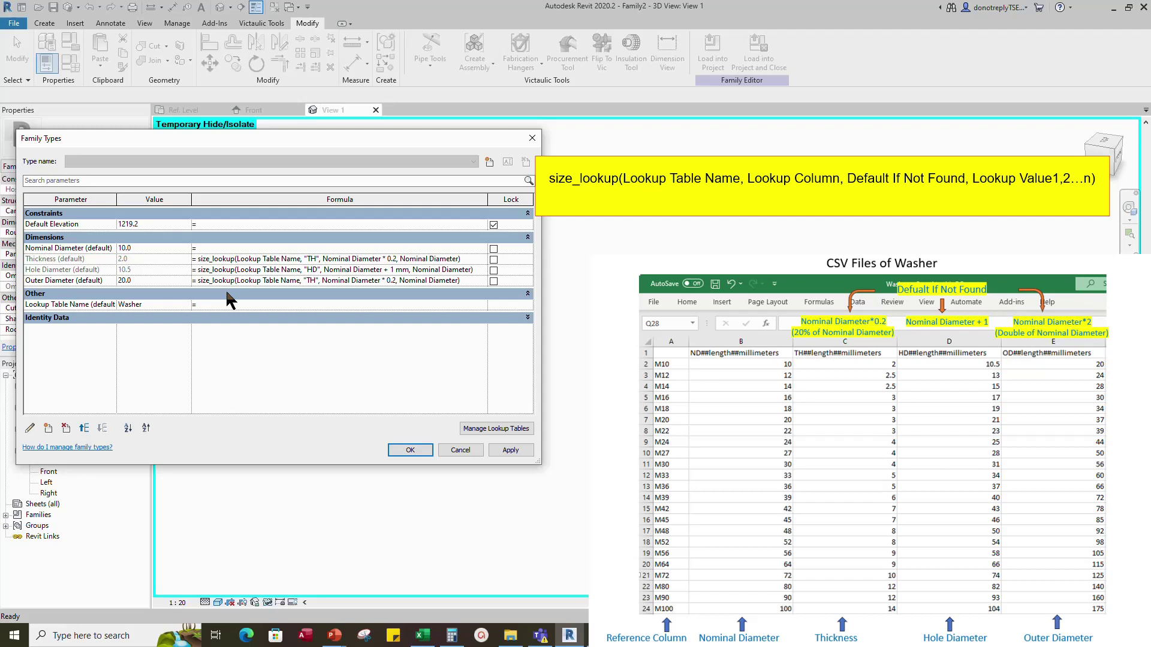
# - In the Outer Diameter formula, set the multiplier to 2 and the lookup column to "OD", apply it and accept the family types
pyautogui.doubleClick(393, 282)
pyautogui.write('2')
pyautogui.doubleClick(313, 281)
pyautogui.write('OD')
pyautogui.click(504, 449)
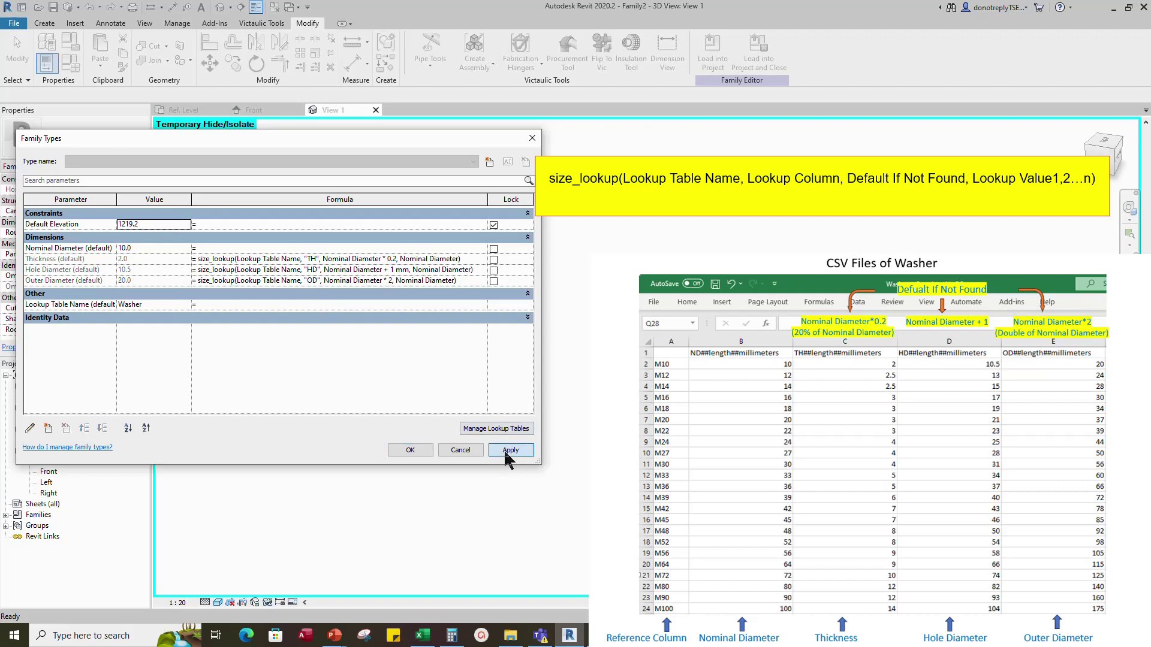
pyautogui.click(410, 451)
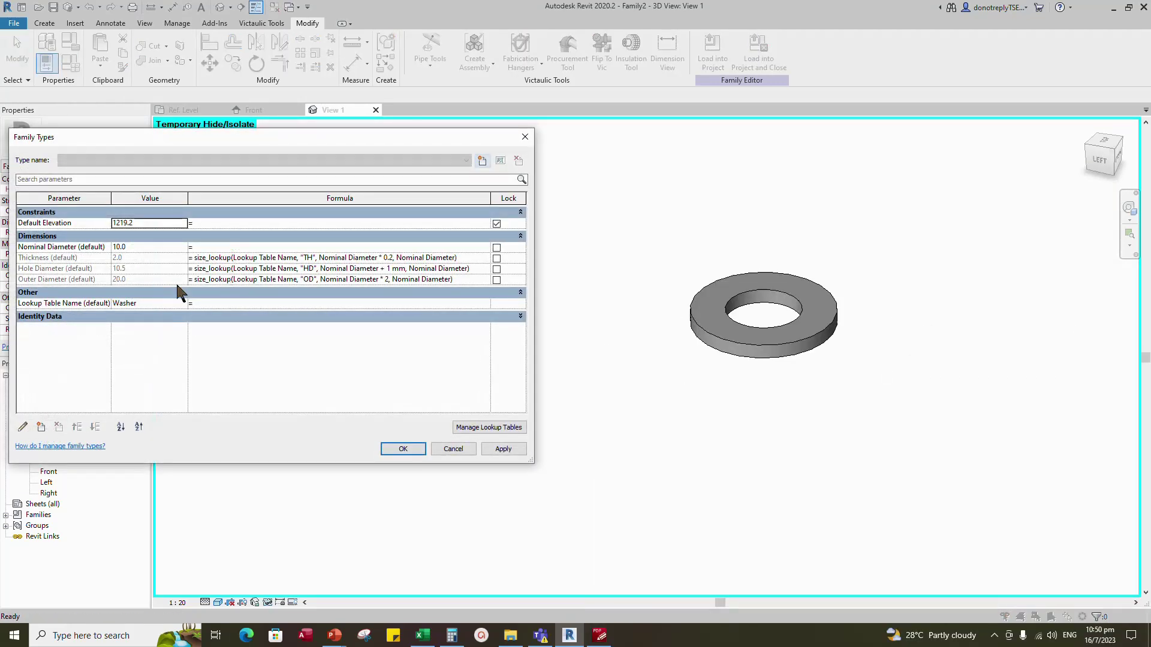
# - Test the lookup formulas by applying a Nominal Diameter of 16 and another of 24
pyautogui.doubleClick(124, 246)
pyautogui.write('16')
pyautogui.click(503, 449)
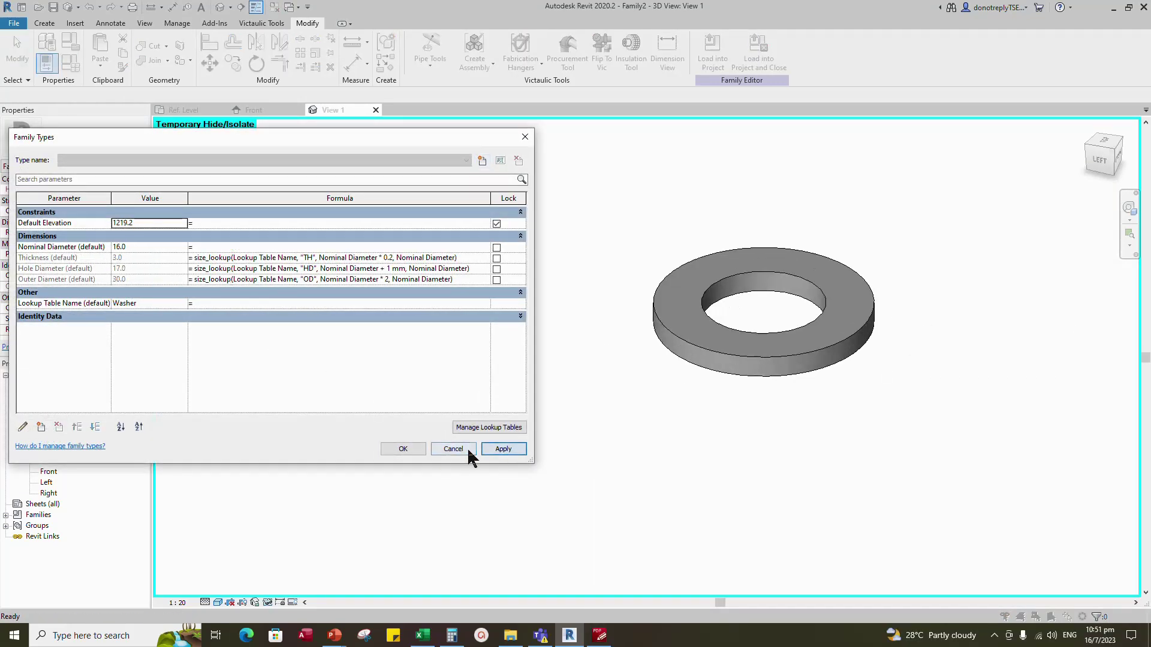
pyautogui.click(124, 247)
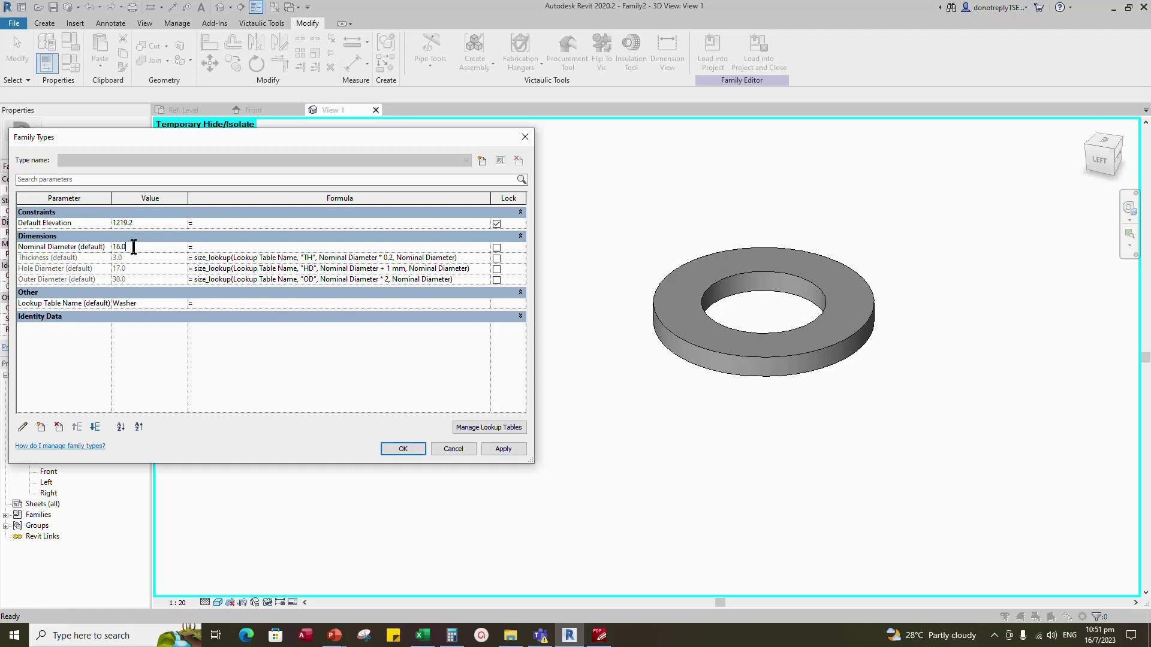
pyautogui.doubleClick(131, 247)
pyautogui.write('24')
pyautogui.click(504, 449)
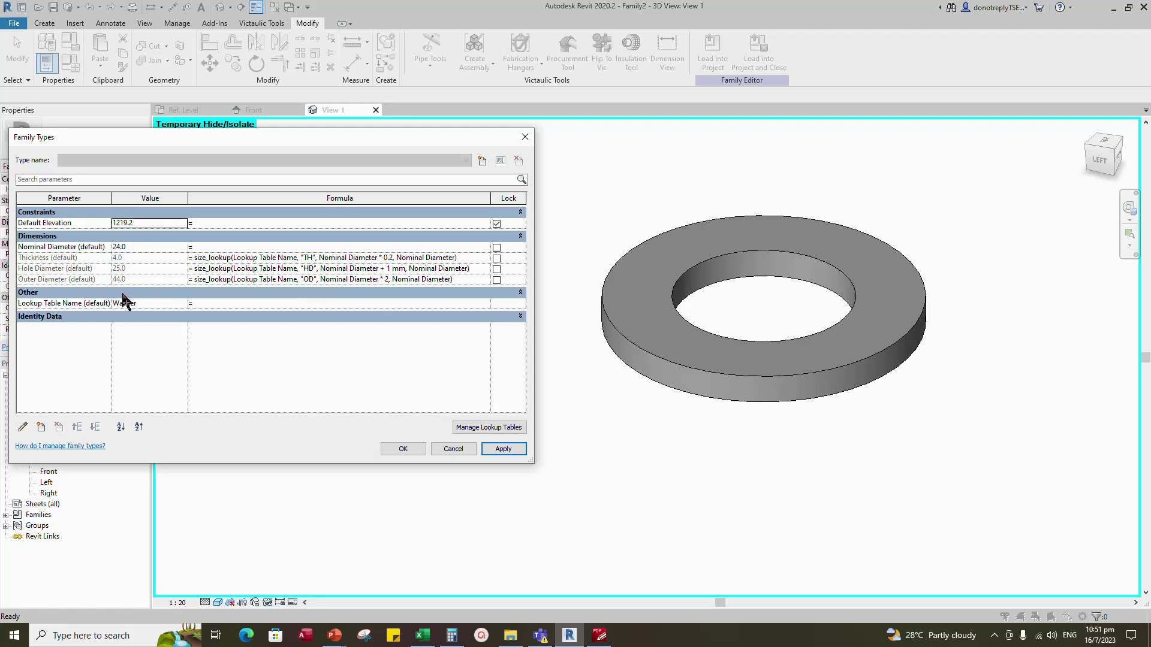
# - Set the Nominal Diameter to 30, apply it and close the family types
pyautogui.doubleClick(120, 247)
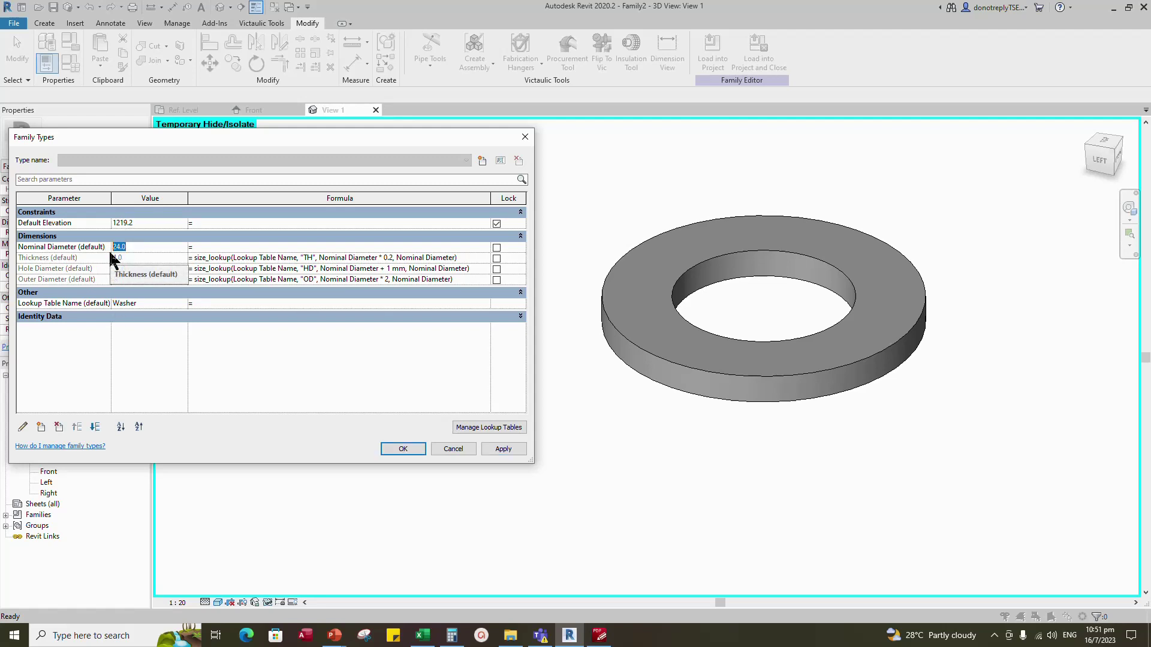
pyautogui.write('30')
pyautogui.click(503, 448)
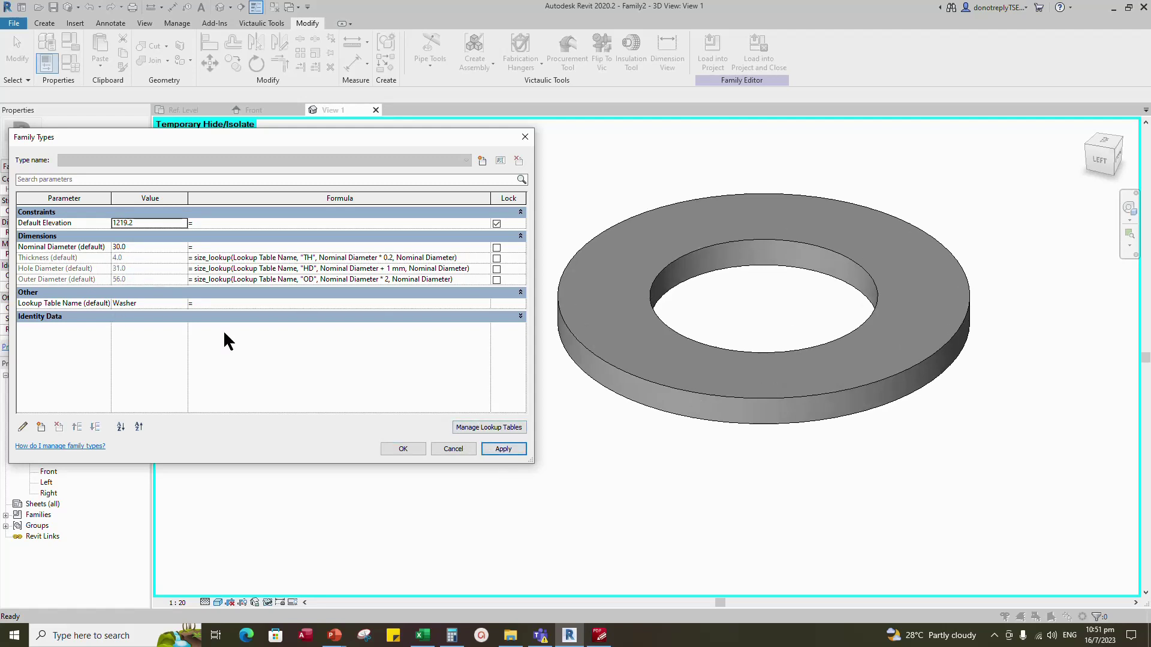
pyautogui.press('Escape')
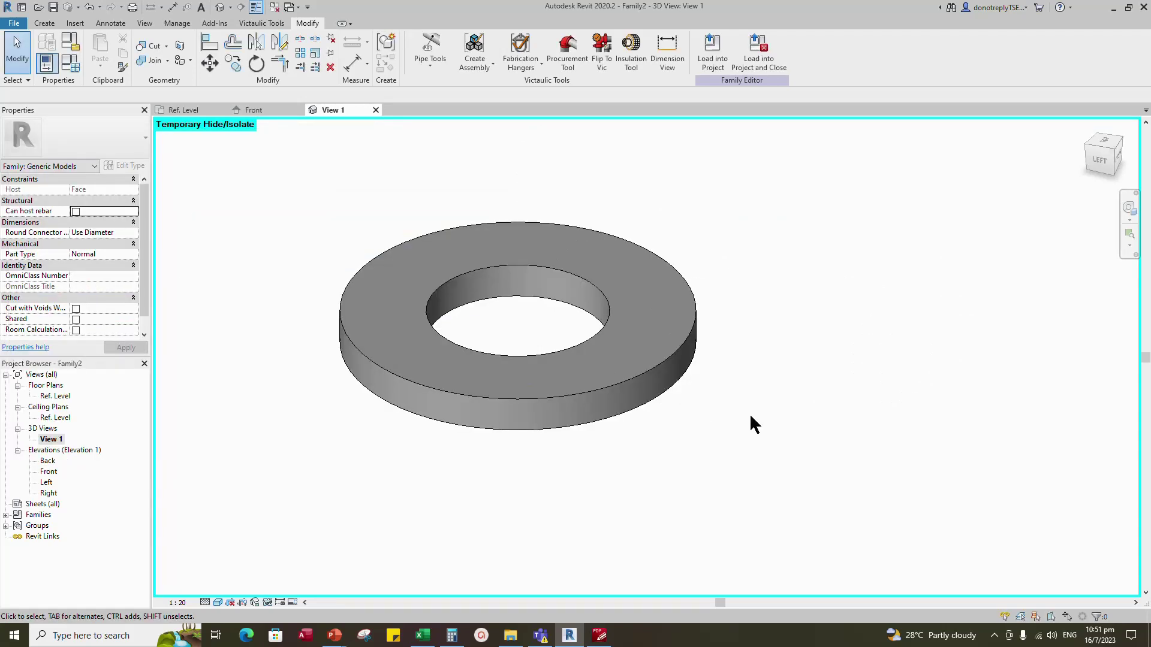